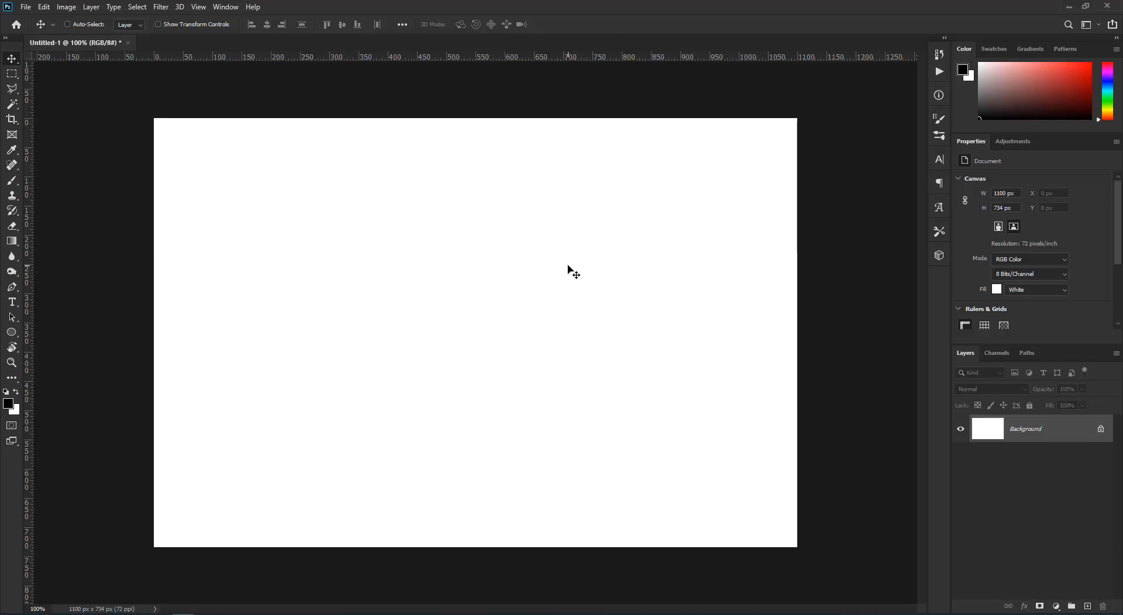
- Paste the hiker-and-dog photo onto the canvas and create a black 100 px circle on it
{"action": "key", "text": "ctrl+v"}
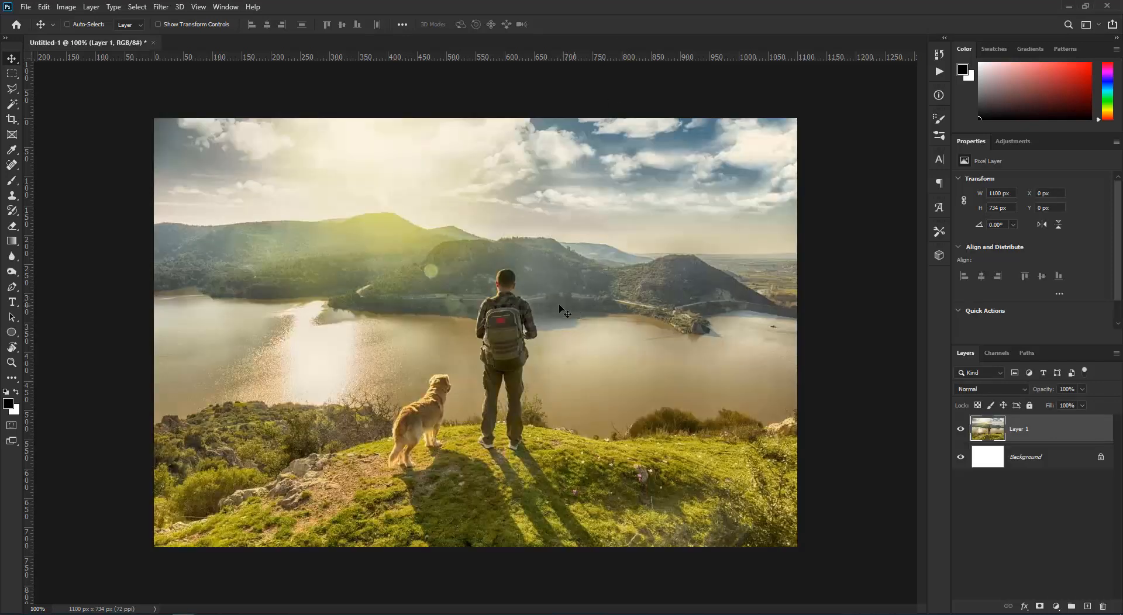
{"action": "left_click", "coordinate": [11, 332]}
{"action": "left_click", "coordinate": [406, 346]}
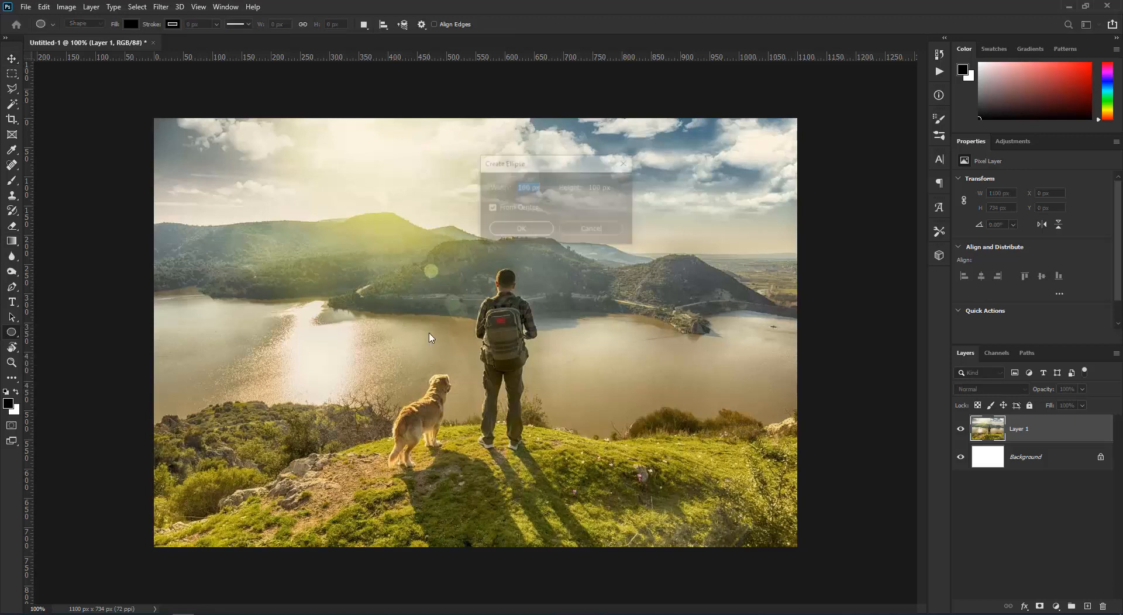
{"action": "left_click", "coordinate": [524, 230]}
- Enlarge the black circle to about 507 px and place it over the hiker near the middle of the canvas
{"action": "left_click", "coordinate": [16, 59]}
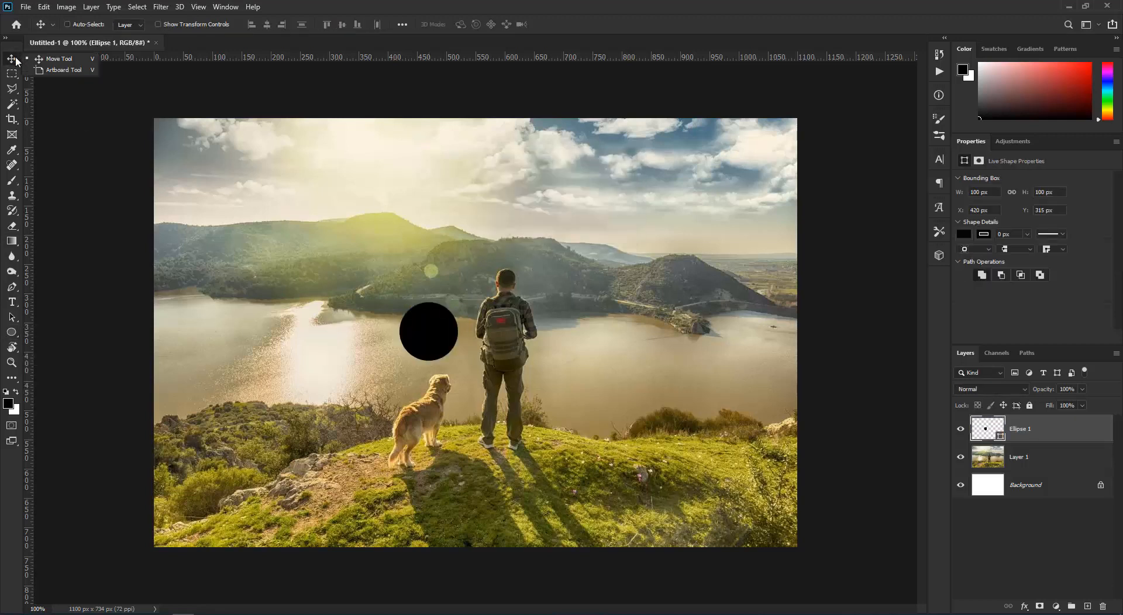
{"action": "left_click_drag", "start_coordinate": [446, 338], "coordinate": [657, 216]}
{"action": "key", "text": "ctrl+t"}
{"action": "key", "text": "Return"}
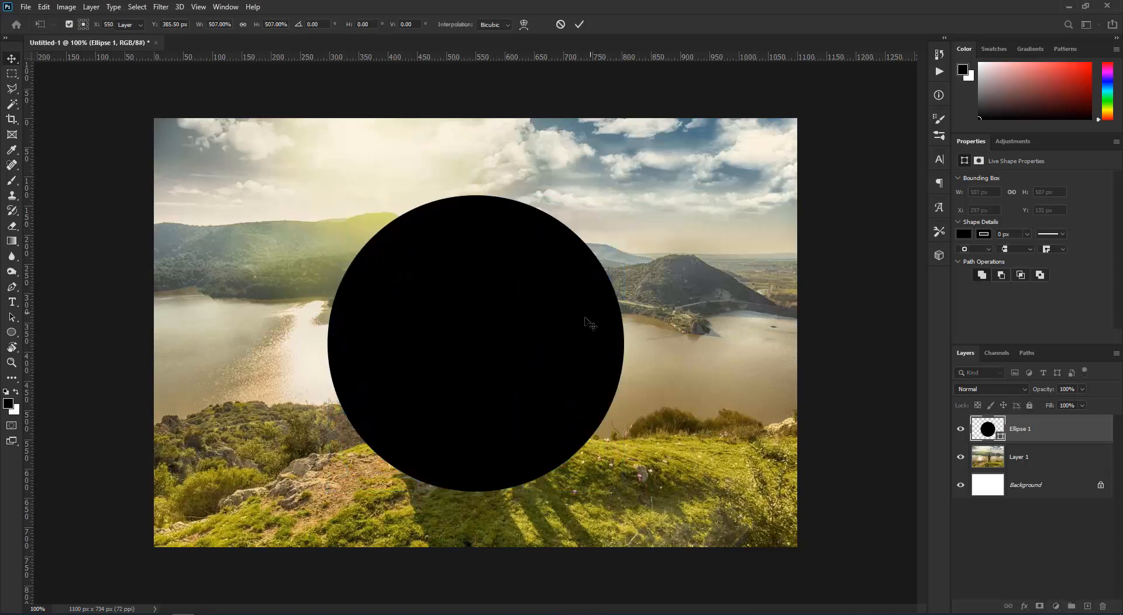
{"action": "left_click_drag", "start_coordinate": [560, 349], "coordinate": [556, 341]}
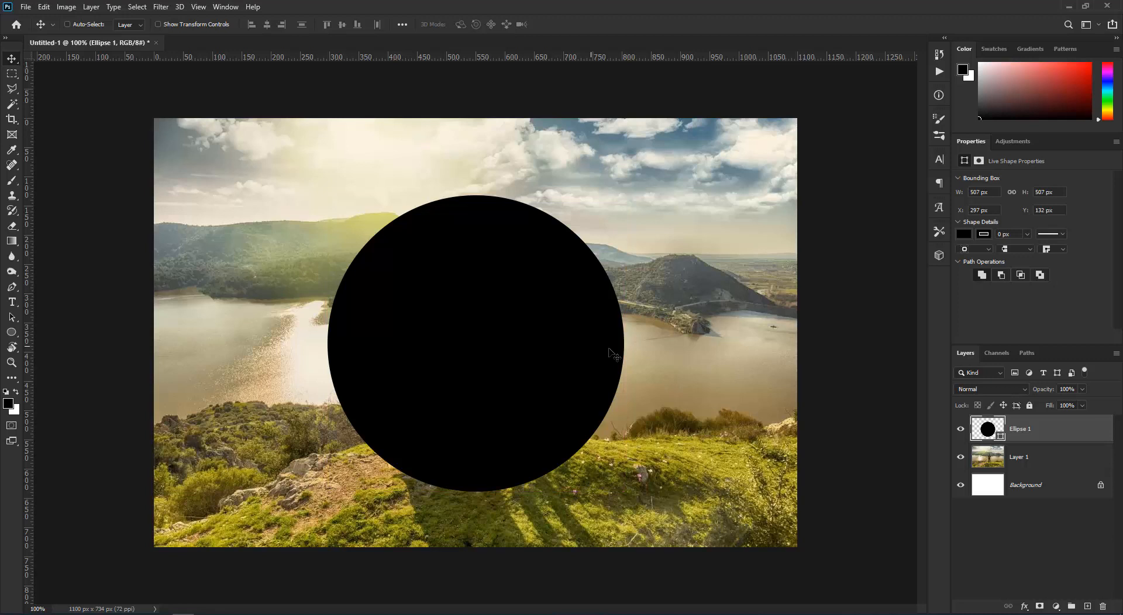
- Place the ellipse layer beneath the photo layer and clip the photo to the circle
{"action": "left_click", "coordinate": [999, 464]}
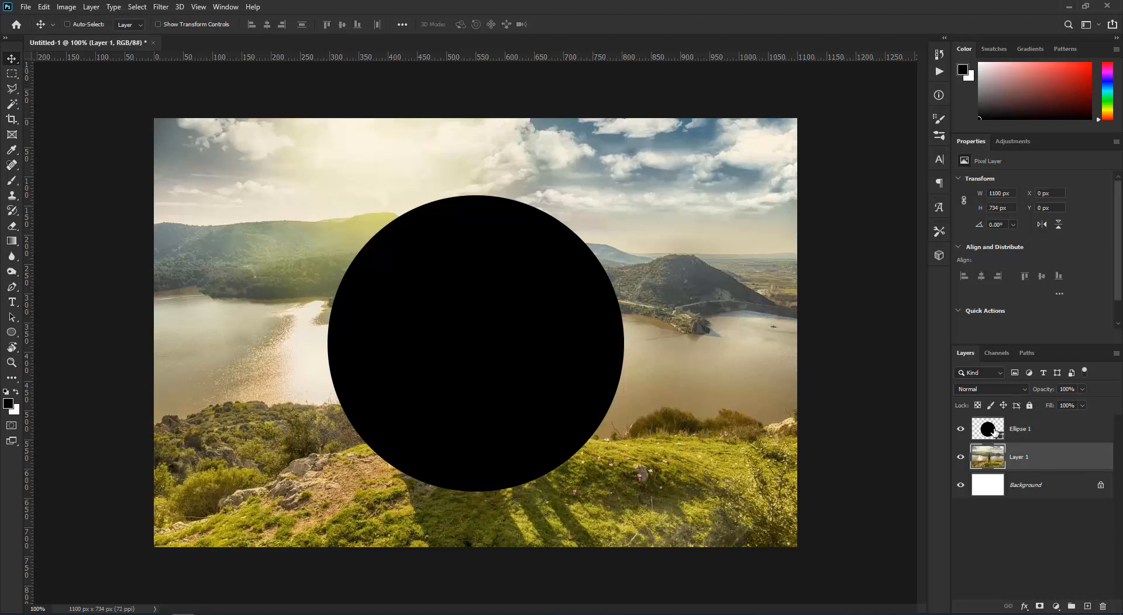
{"action": "left_click_drag", "start_coordinate": [993, 430], "coordinate": [992, 460]}
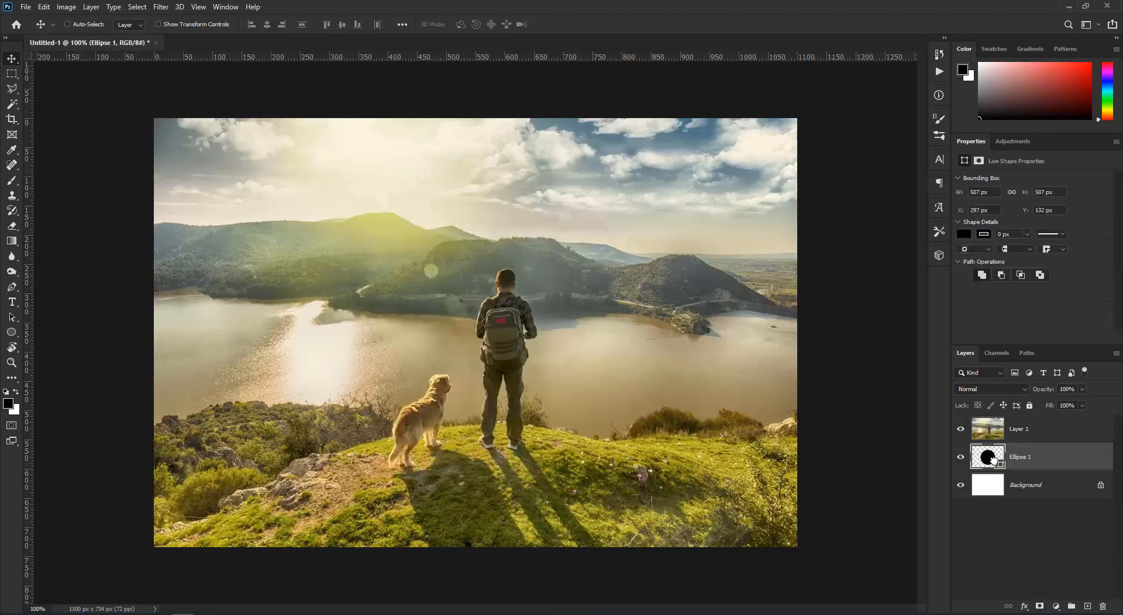
{"action": "left_click", "coordinate": [989, 429]}
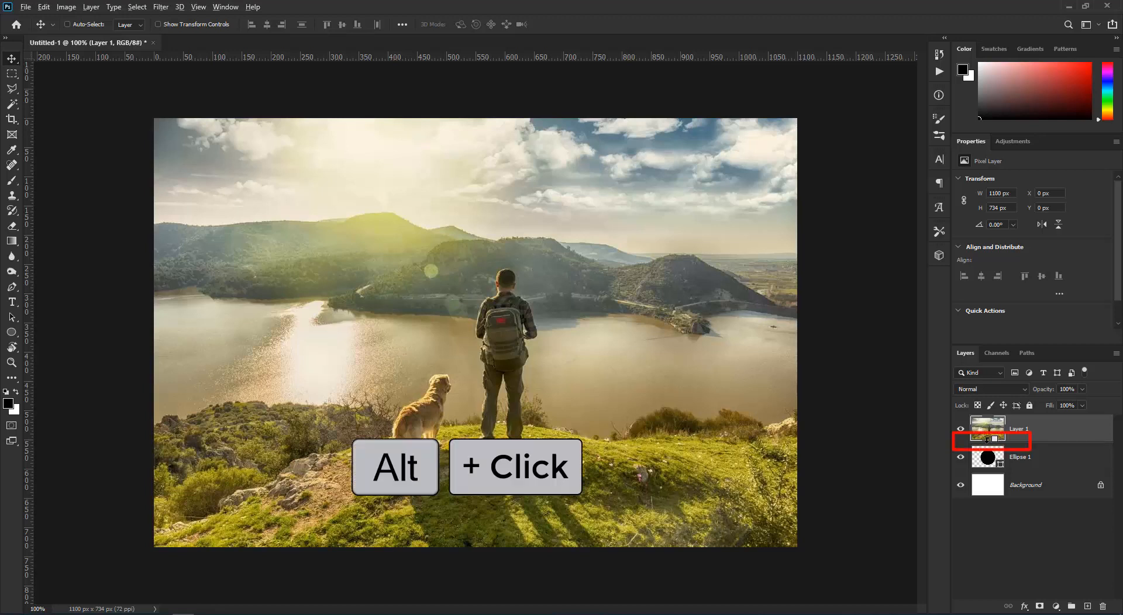
{"action": "left_click", "coordinate": [988, 439], "text": "alt"}
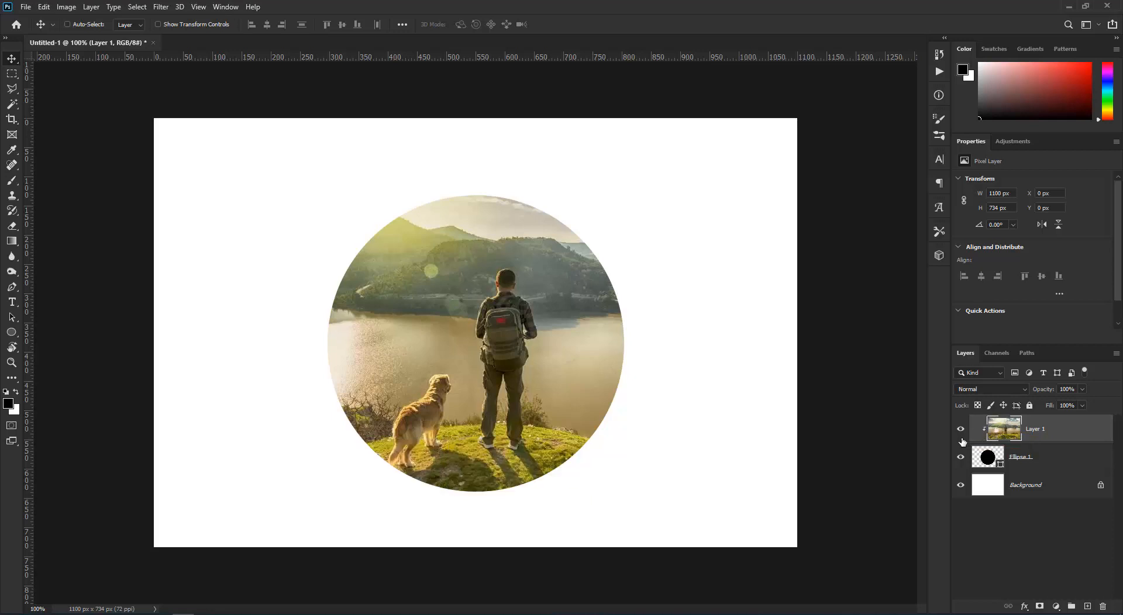
- Nudge the circle and the clipped photo to adjust how the hiker and dog are framed
{"action": "left_click", "coordinate": [977, 457]}
{"action": "mouse_move", "coordinate": [556, 371]}
{"action": "left_mouse_down"}
{"action": "mouse_move", "coordinate": [500, 341]}
{"action": "mouse_move", "coordinate": [581, 376]}
{"action": "mouse_move", "coordinate": [547, 357]}
{"action": "left_mouse_up"}
{"action": "left_click", "coordinate": [999, 436]}
{"action": "left_click_drag", "start_coordinate": [618, 339], "coordinate": [614, 366]}
- Scale the clipped photo to about 1033 x 689 px and shift it so the hiker and dog sit inside the circle
{"action": "key", "text": "ctrl+t"}
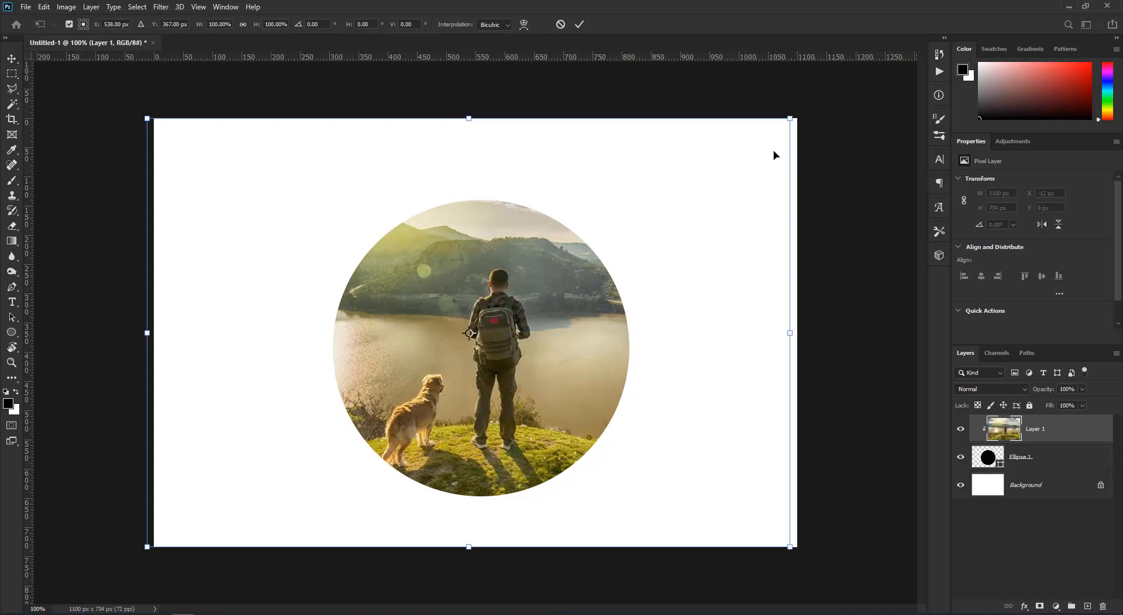
{"action": "mouse_move", "coordinate": [788, 121]}
{"action": "left_mouse_down"}
{"action": "mouse_move", "coordinate": [614, 230]}
{"action": "mouse_move", "coordinate": [787, 157]}
{"action": "mouse_move", "coordinate": [770, 131]}
{"action": "left_mouse_up"}
{"action": "left_click_drag", "start_coordinate": [649, 304], "coordinate": [658, 304]}
{"action": "key", "text": "Return"}
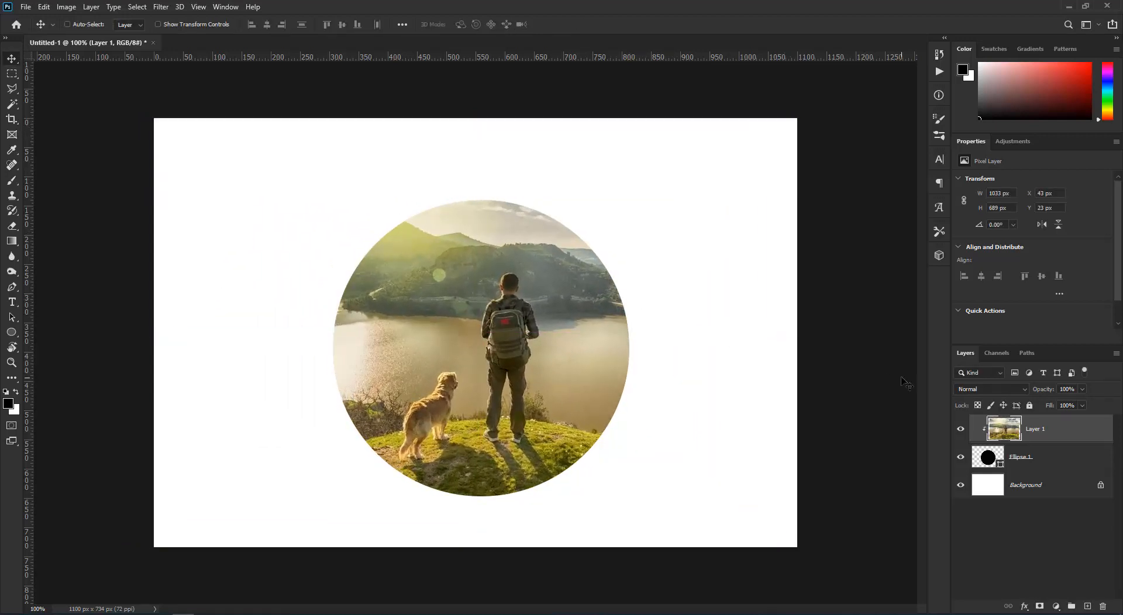
- Delete the clipped photo and the circle, and add the horizontal text "DATEC" on the white canvas
{"action": "key", "text": "Delete"}
{"action": "key", "text": "Delete"}
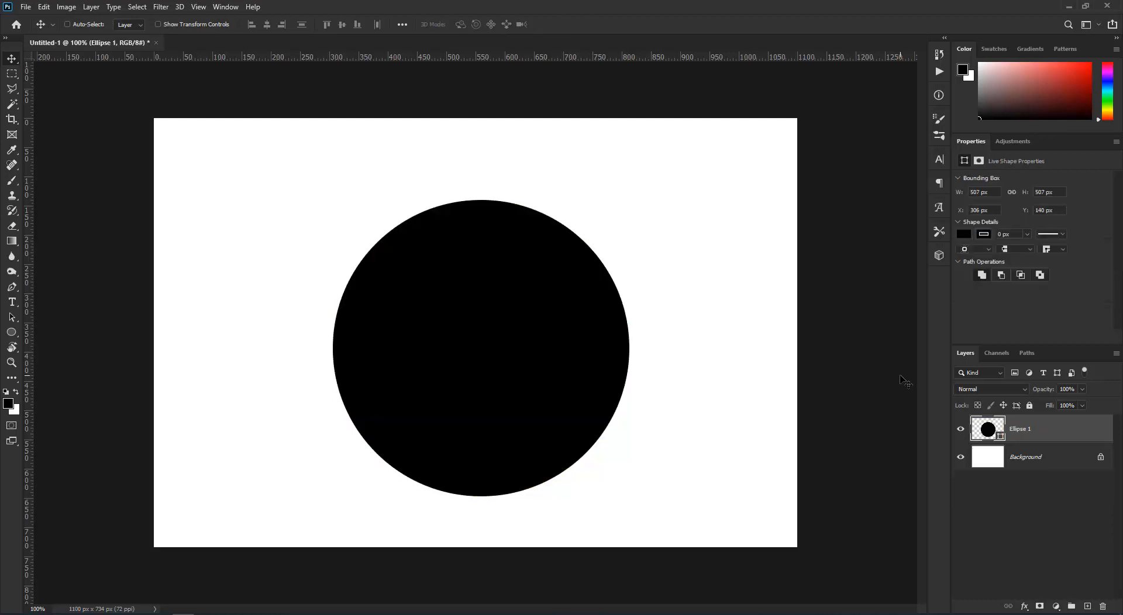
{"action": "left_click", "coordinate": [12, 301]}
{"action": "left_click", "coordinate": [65, 303]}
{"action": "left_click", "coordinate": [394, 341]}
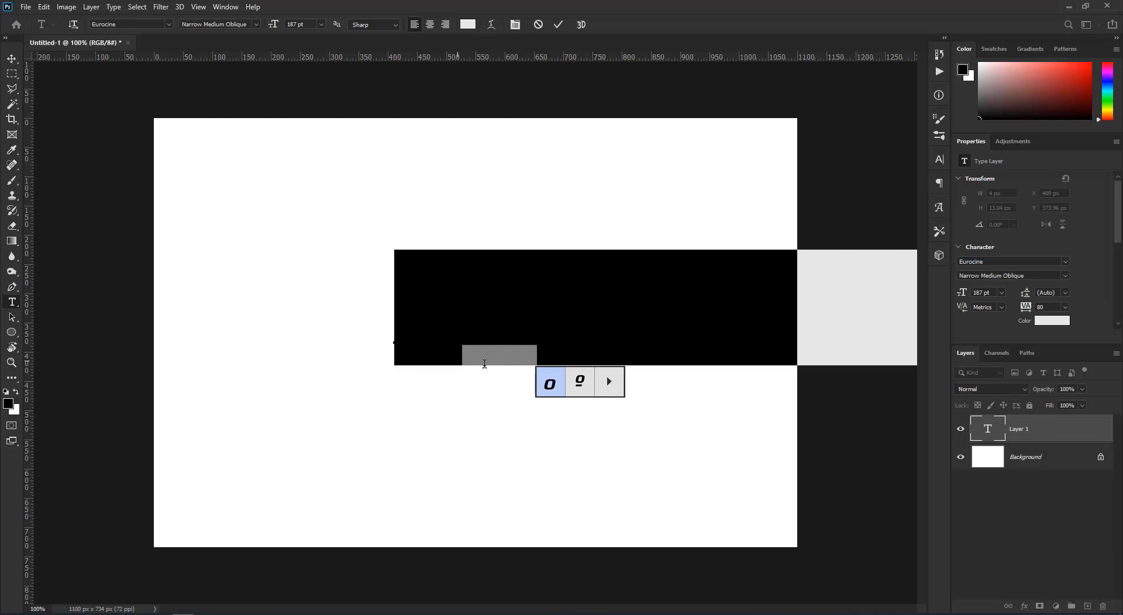
{"action": "type", "text": "DATEC"}
- Set the colour of the whole DATEC text to black (000000)
{"action": "key", "text": "ctrl+a"}
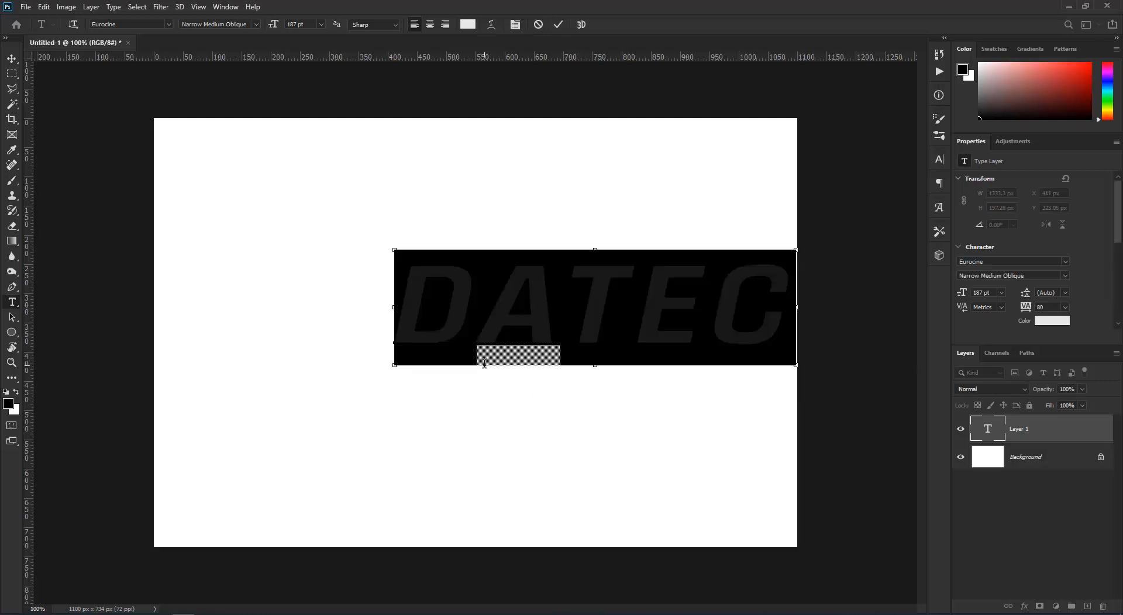
{"action": "left_click", "coordinate": [467, 24]}
{"action": "type", "text": "000000"}
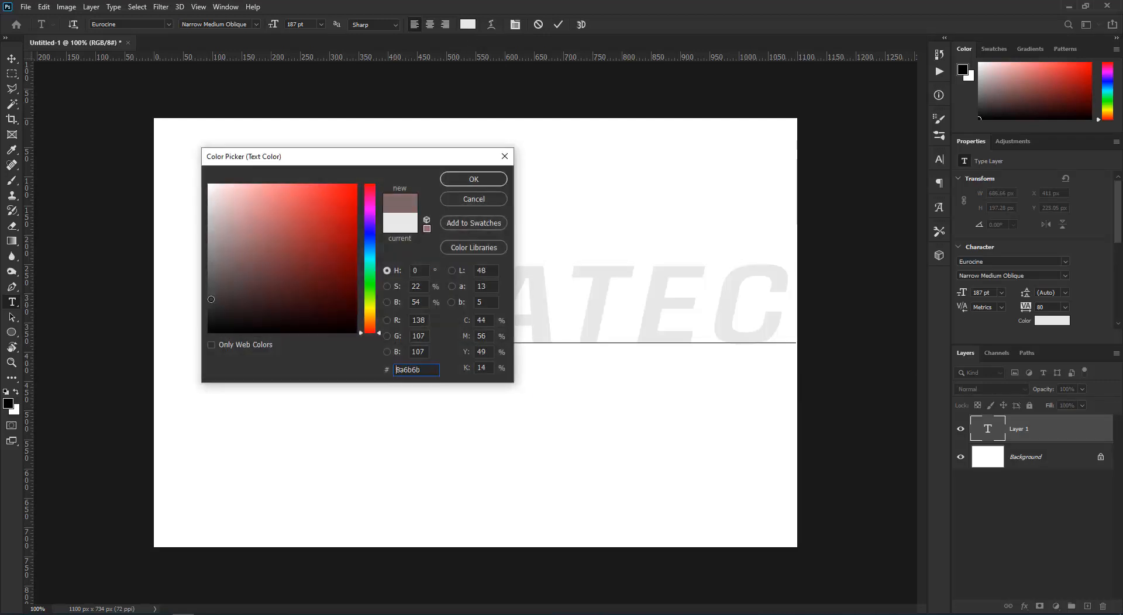
{"action": "left_click", "coordinate": [466, 183]}
{"action": "left_click", "coordinate": [11, 59]}
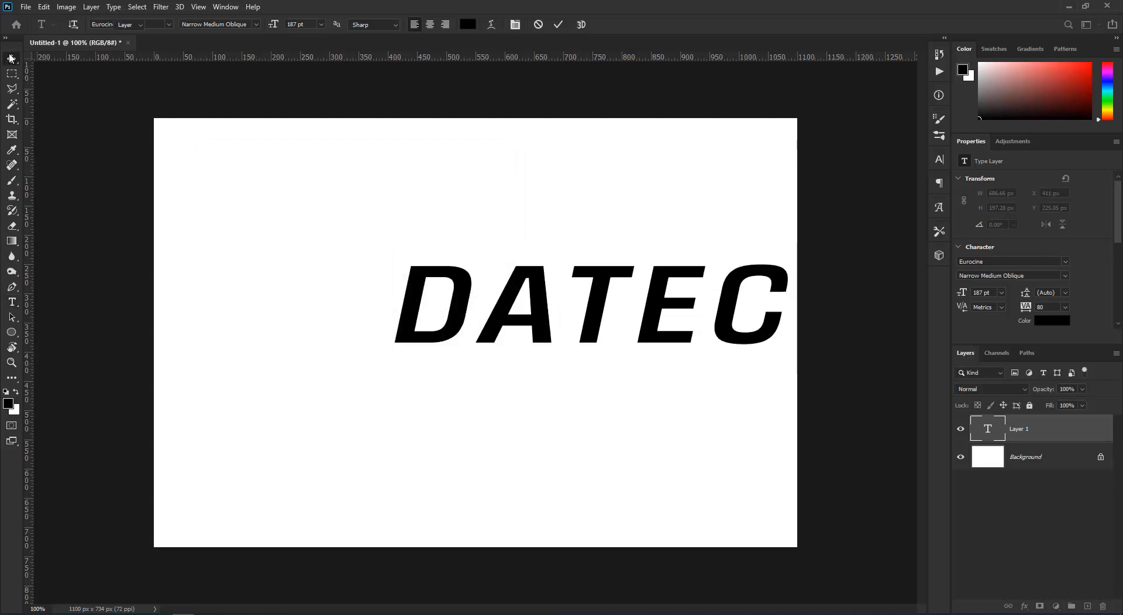
- Centre the DATEC text on the canvas and scale it to about 132.4%
{"action": "left_click_drag", "start_coordinate": [582, 319], "coordinate": [457, 346]}
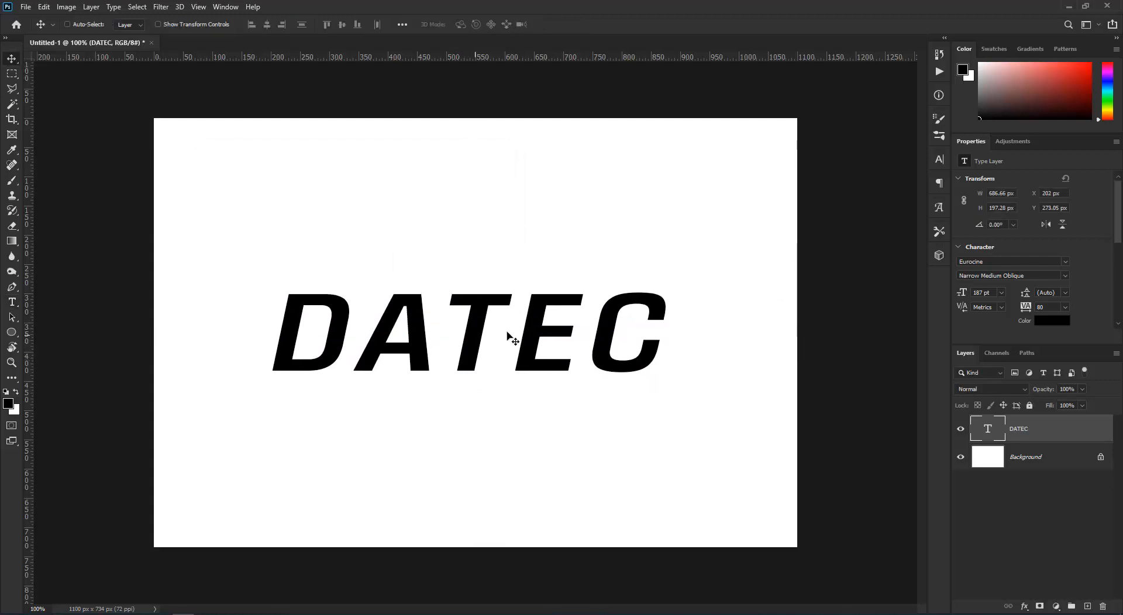
{"action": "key", "text": "ctrl+t"}
{"action": "left_click_drag", "start_coordinate": [674, 279], "coordinate": [737, 241]}
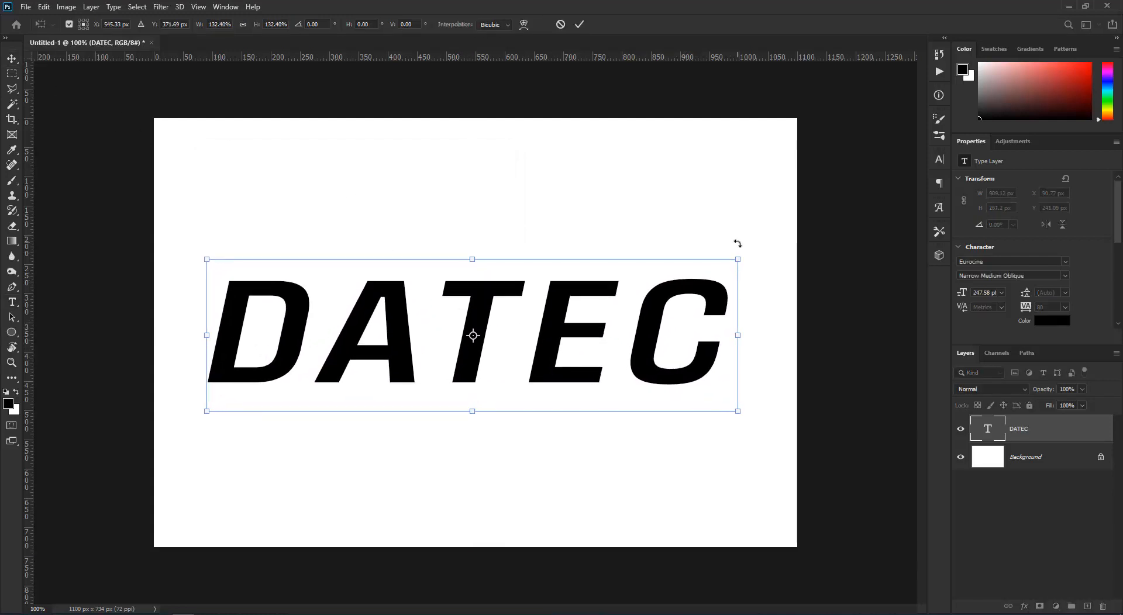
{"action": "key", "text": "Return"}
- Paste the lake landscape image, clip it to the DATEC text and shift it within the letters
{"action": "key", "text": "ctrl+v"}
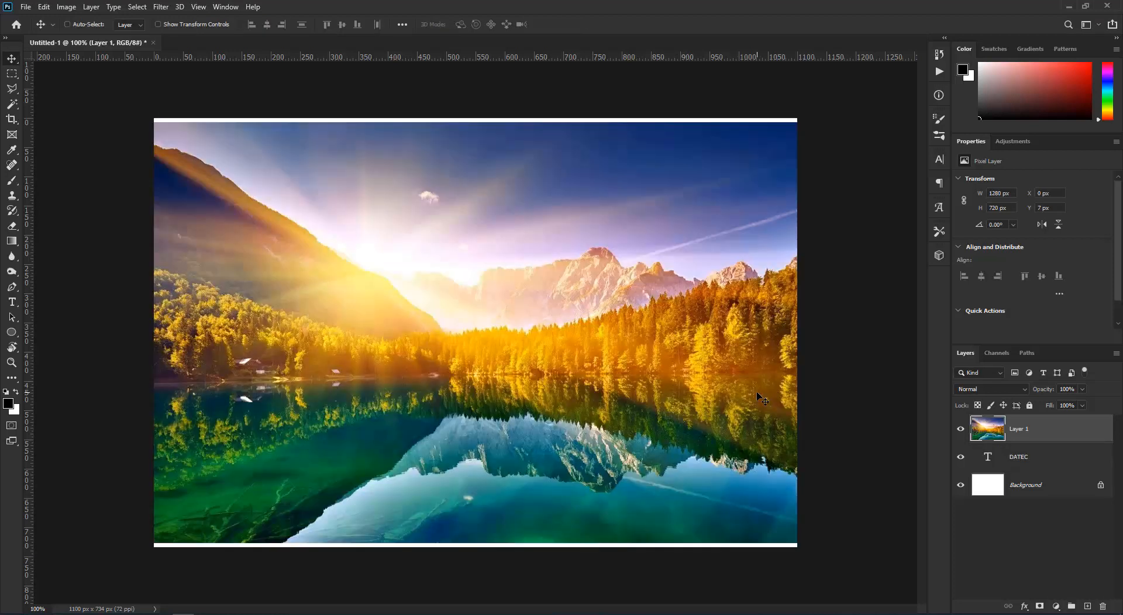
{"action": "left_click", "coordinate": [994, 442], "text": "alt"}
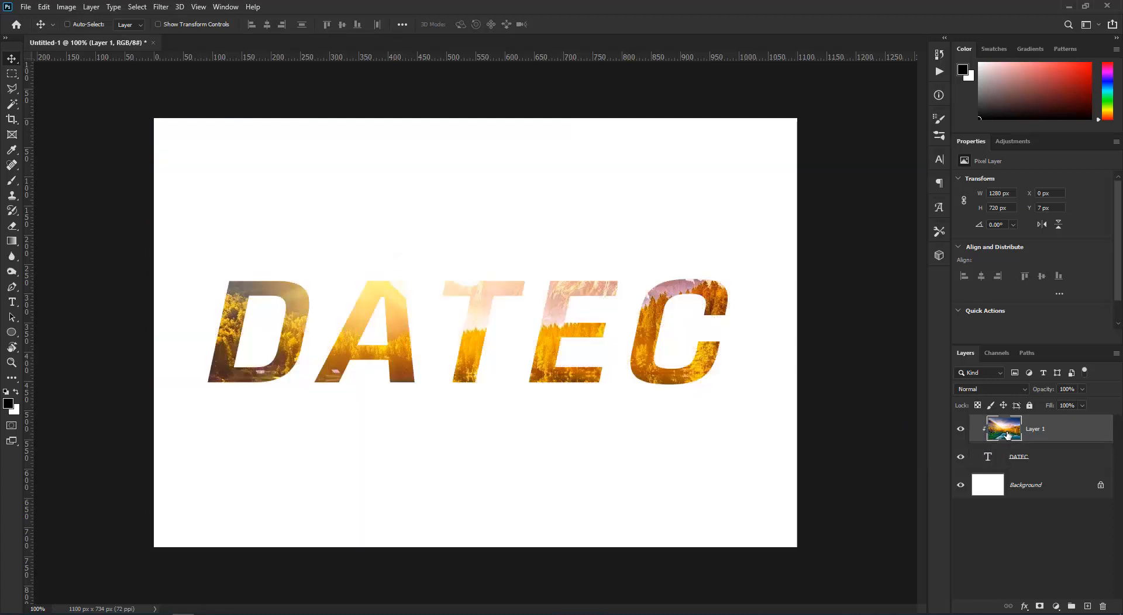
{"action": "left_click_drag", "start_coordinate": [624, 343], "coordinate": [608, 379]}
- Turn the background layer black by lowering its lightness with Hue/Saturation, and reposition the clipped landscape within the letters
{"action": "left_click", "coordinate": [986, 489]}
{"action": "key", "text": "ctrl+u"}
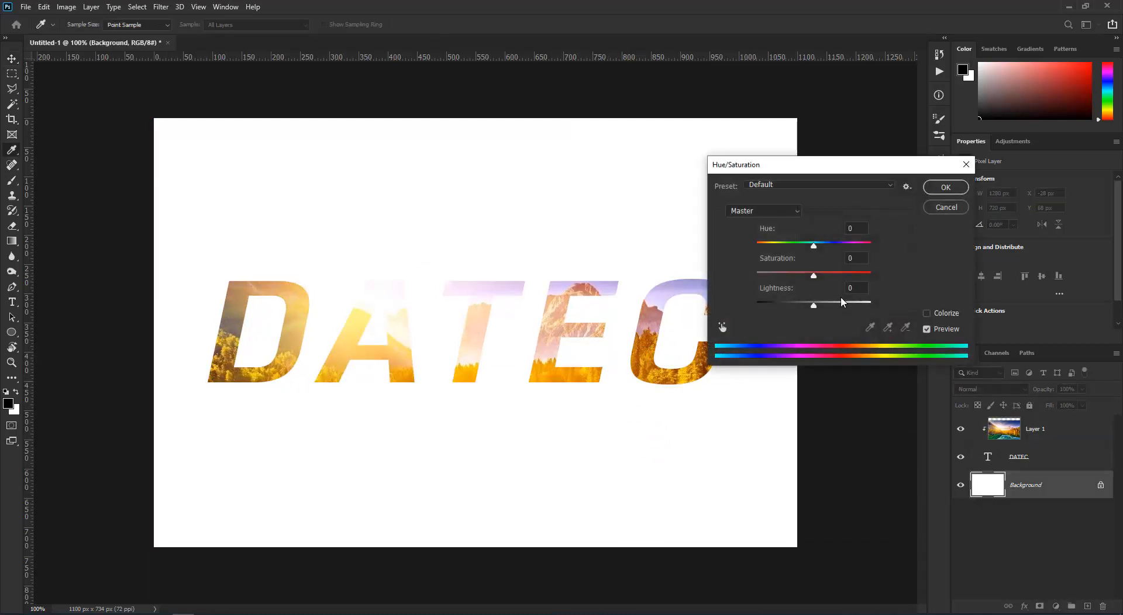
{"action": "left_click_drag", "start_coordinate": [812, 305], "coordinate": [729, 304]}
{"action": "key", "text": "Return"}
{"action": "left_click", "coordinate": [1004, 438]}
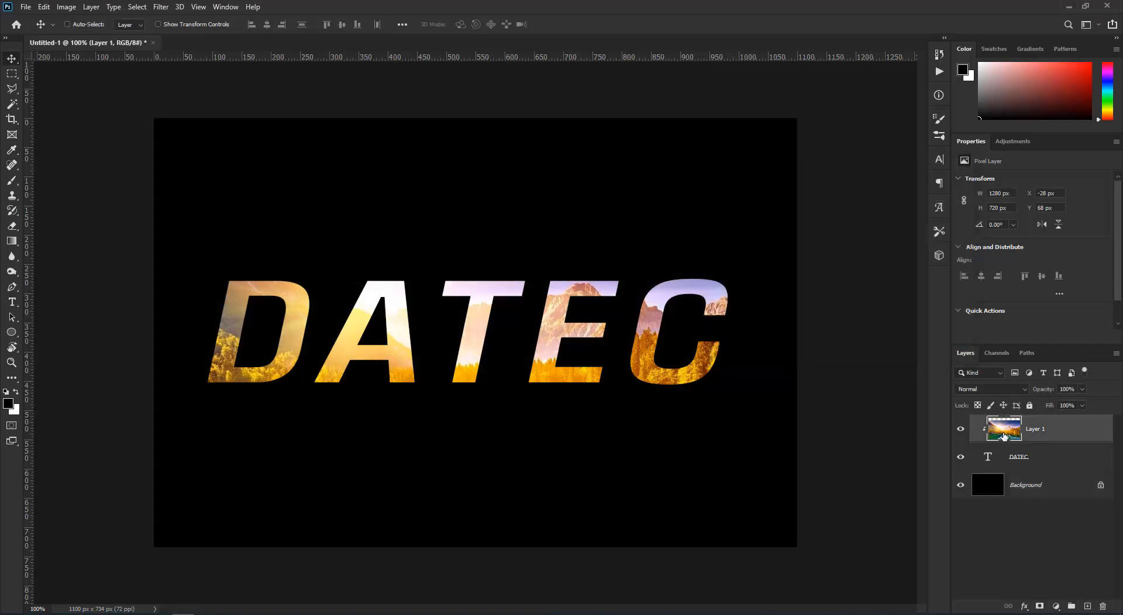
{"action": "left_click_drag", "start_coordinate": [591, 327], "coordinate": [618, 301]}
- Delete the DATEC text layer and move the unclipped landscape to sit centred across the canvas
{"action": "left_click", "coordinate": [1008, 462]}
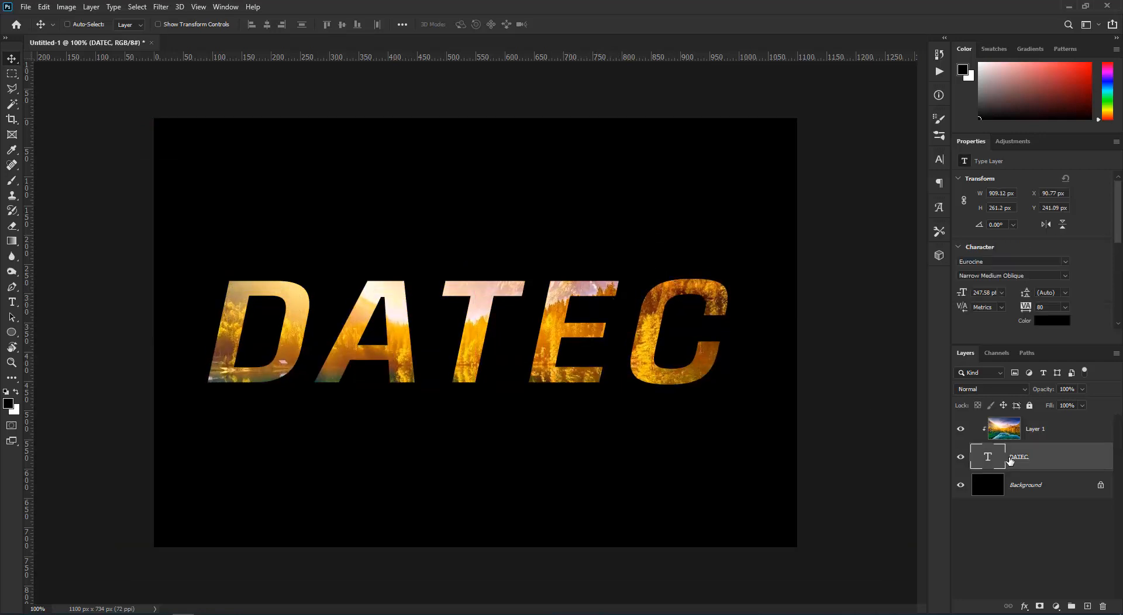
{"action": "key", "text": "Delete"}
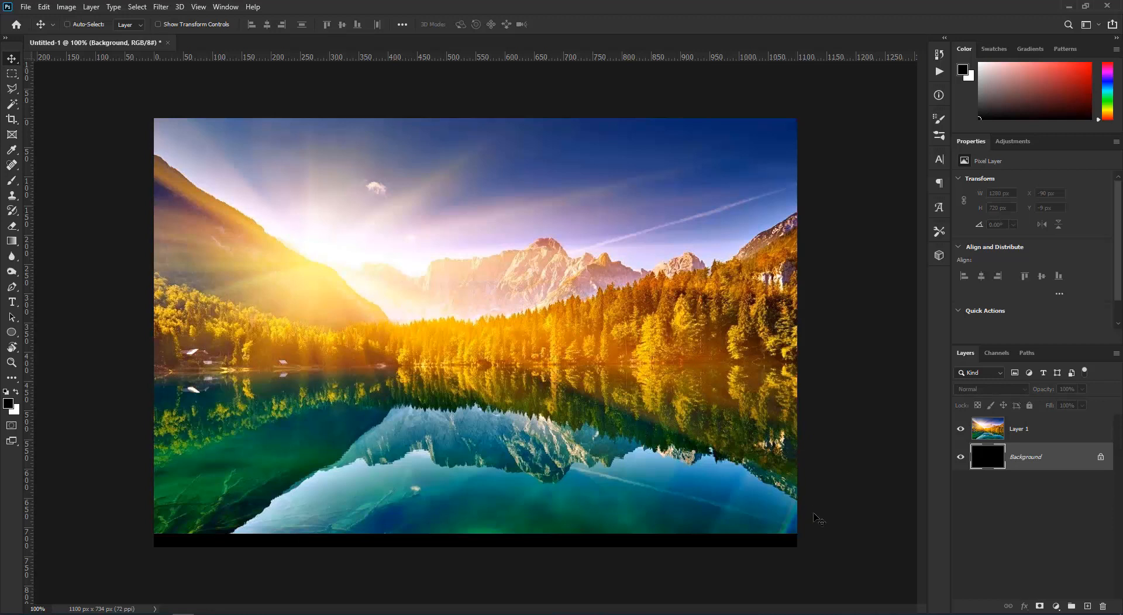
{"action": "left_click", "coordinate": [753, 489], "text": "ctrl"}
{"action": "left_click", "coordinate": [988, 462]}
{"action": "left_click", "coordinate": [623, 378], "text": "ctrl"}
{"action": "left_click_drag", "start_coordinate": [623, 377], "coordinate": [616, 379]}
- Enlarge the landscape image to about 1310 x 737 px and move it over the left half of the canvas
{"action": "key", "text": "ctrl+t"}
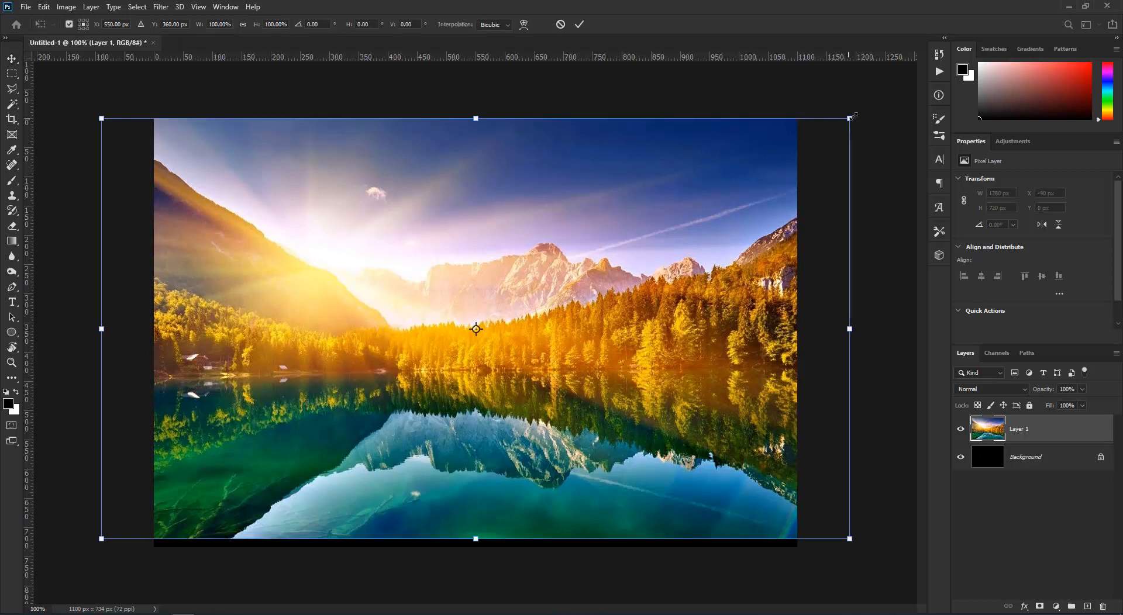
{"action": "left_click_drag", "start_coordinate": [853, 118], "coordinate": [858, 113]}
{"action": "key", "text": "Return"}
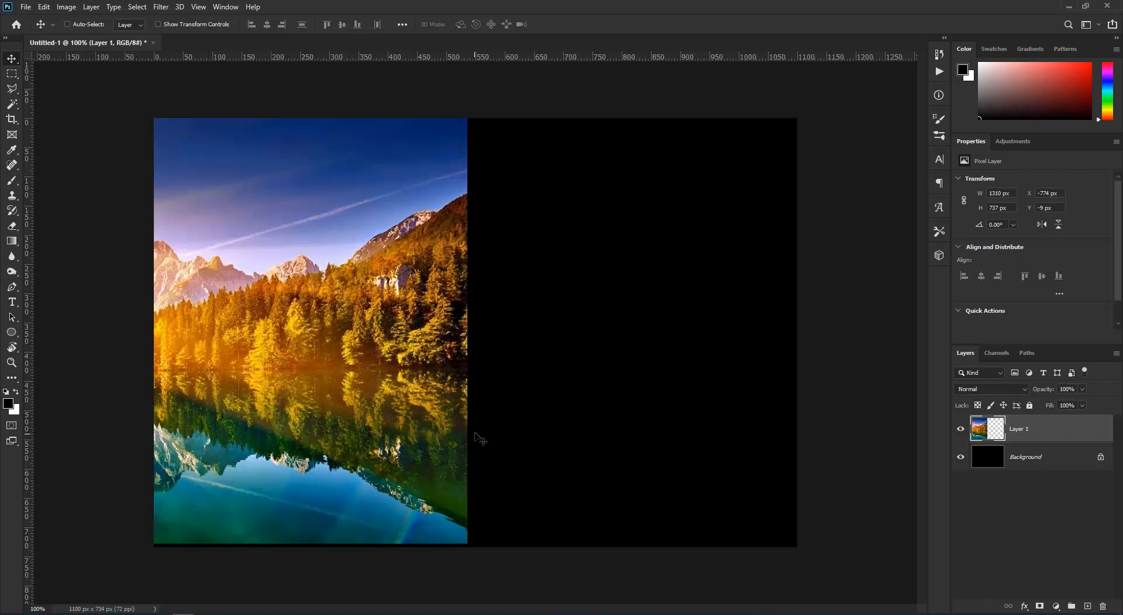
- Paste the marigold photo over the right half of the canvas and nudge the landscape to fill the left half's full height
{"action": "key", "text": "ctrl+v"}
{"action": "left_click_drag", "start_coordinate": [366, 422], "coordinate": [647, 405]}
{"action": "left_click", "coordinate": [989, 461]}
{"action": "left_click_drag", "start_coordinate": [341, 379], "coordinate": [349, 384]}
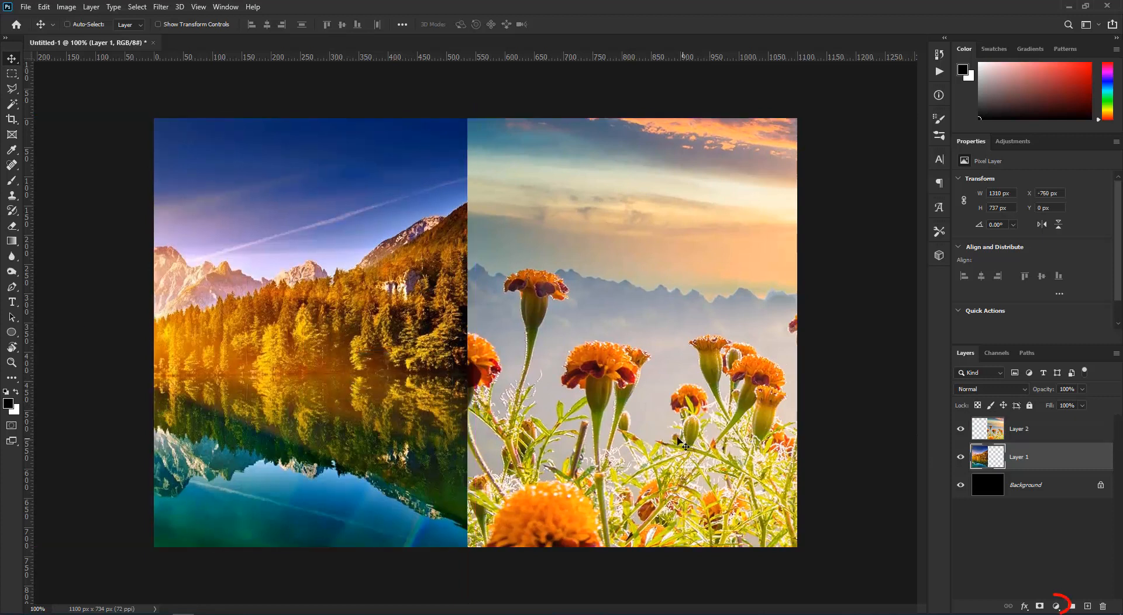
- Add a Hue/Saturation adjustment layer above the flower photo and set its saturation to -100
{"action": "left_click", "coordinate": [1058, 607]}
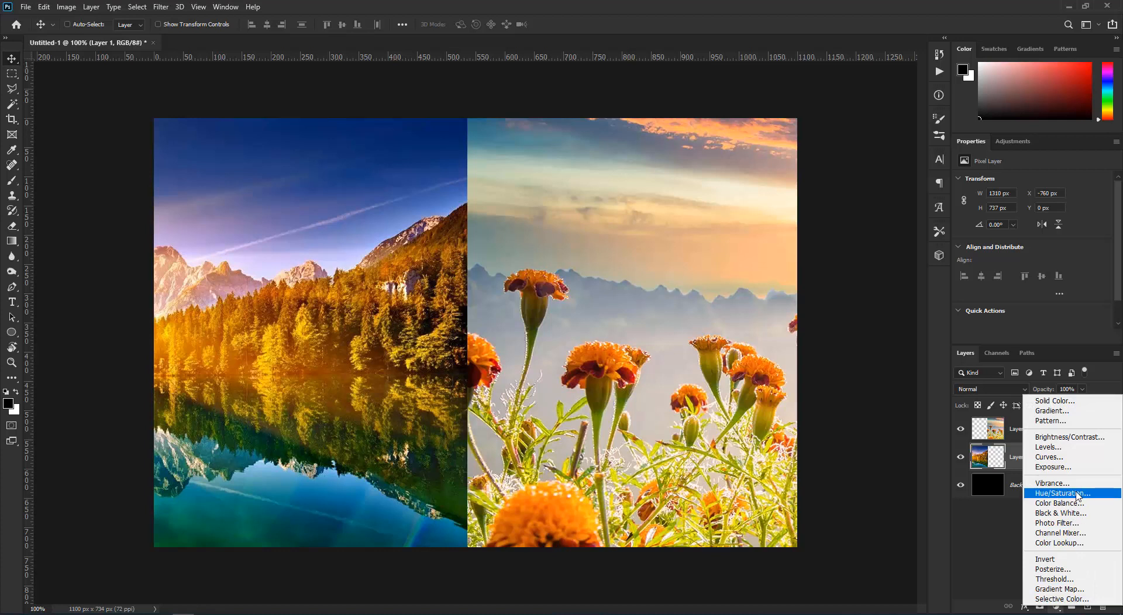
{"action": "left_click", "coordinate": [986, 426]}
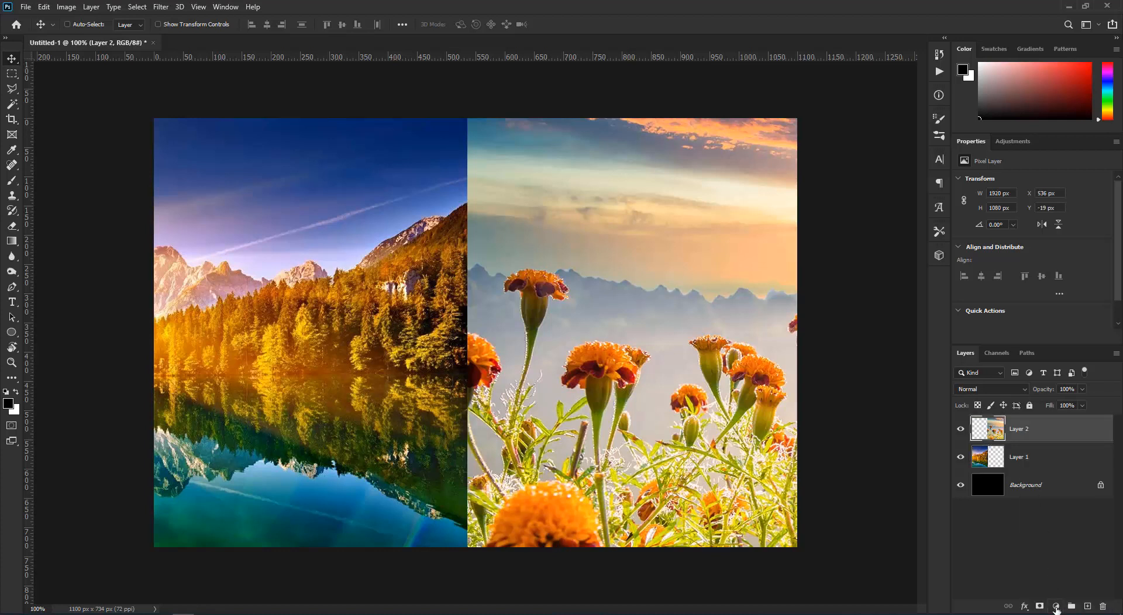
{"action": "left_click", "coordinate": [1056, 607]}
{"action": "left_click", "coordinate": [1066, 492]}
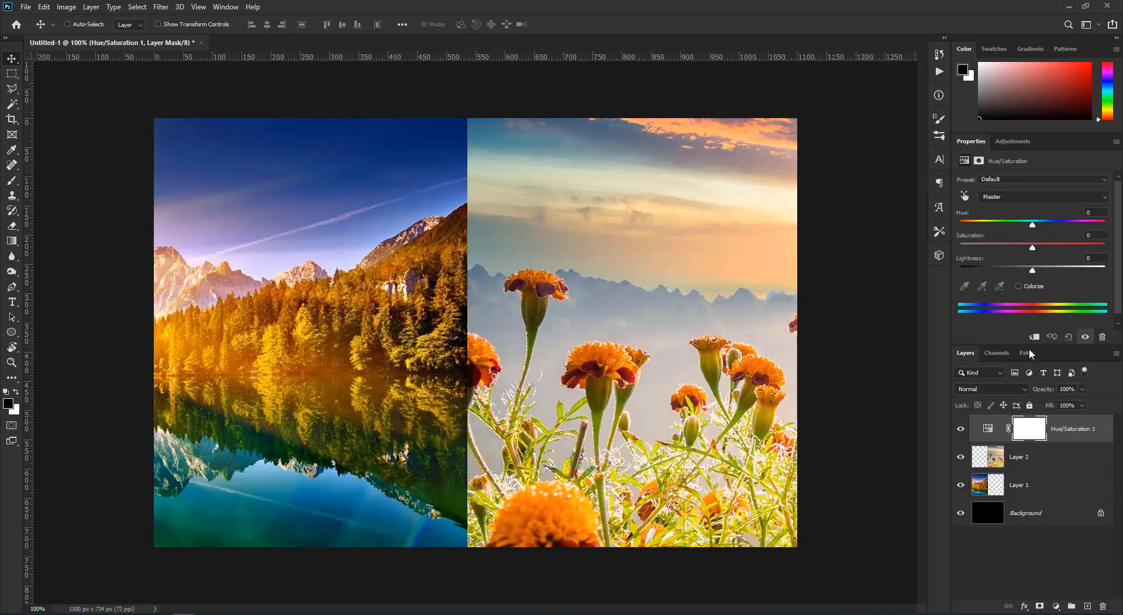
{"action": "left_click_drag", "start_coordinate": [1032, 250], "coordinate": [958, 248]}
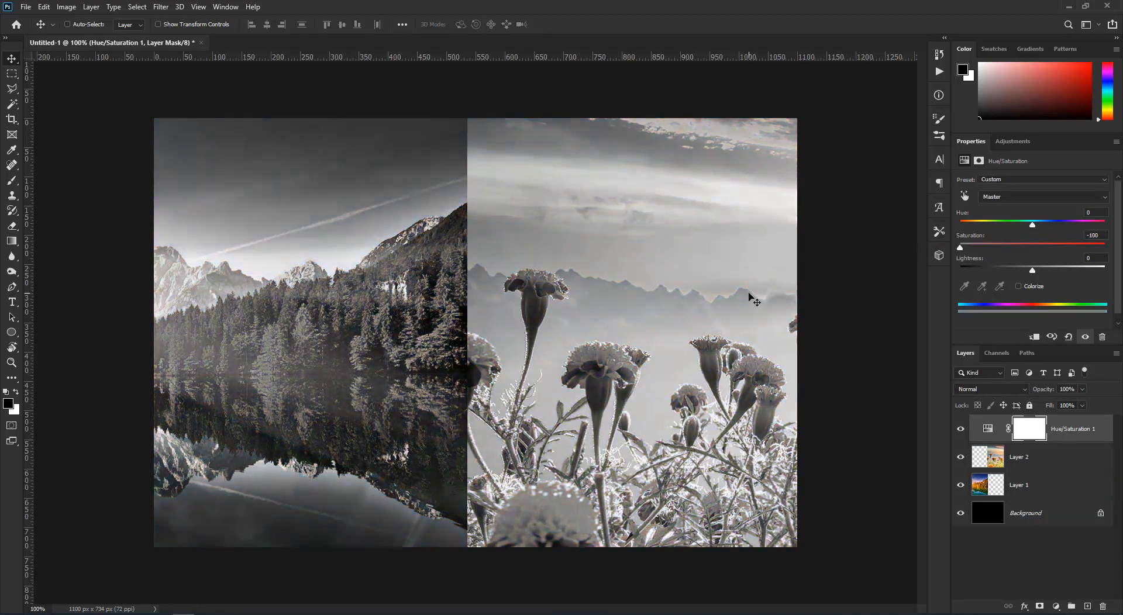
- Clip the Hue/Saturation adjustment to the flower photo layer only, toggling its visibility to compare the effect
{"action": "left_click", "coordinate": [960, 430]}
{"action": "left_click", "coordinate": [960, 430]}
{"action": "left_click", "coordinate": [990, 442], "text": "alt"}
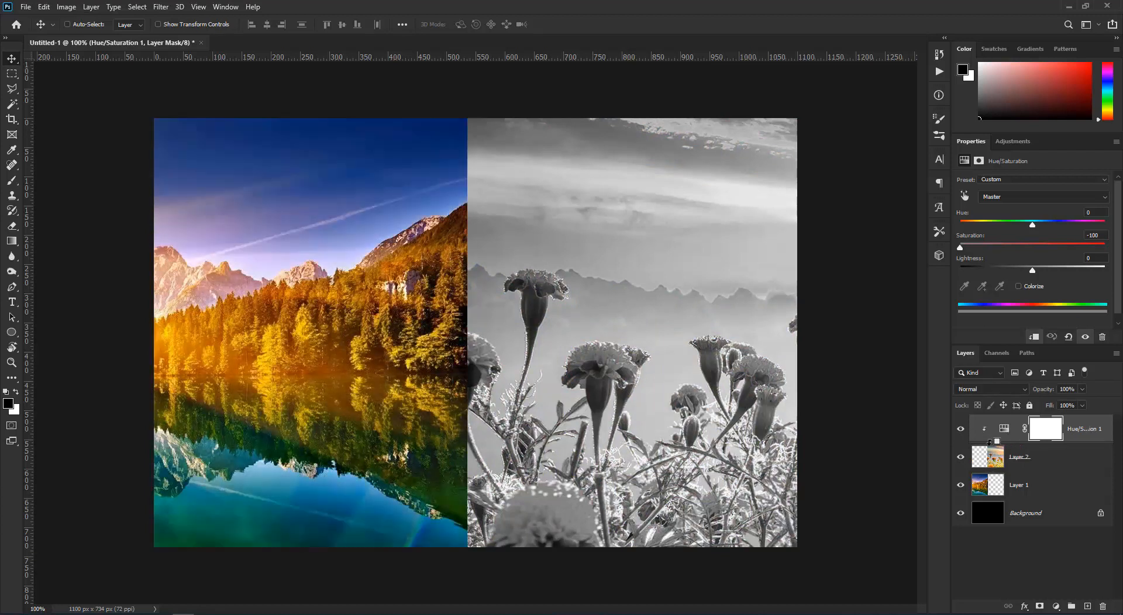
{"action": "left_click", "coordinate": [961, 431]}
{"action": "left_click", "coordinate": [961, 431]}
{"action": "left_click", "coordinate": [961, 431]}
{"action": "left_click", "coordinate": [961, 431]}
- Delete the flower photo, the landscape and the Hue/Saturation adjustment, keeping only the black background layer
{"action": "left_click", "coordinate": [988, 464]}
{"action": "key", "text": "Delete"}
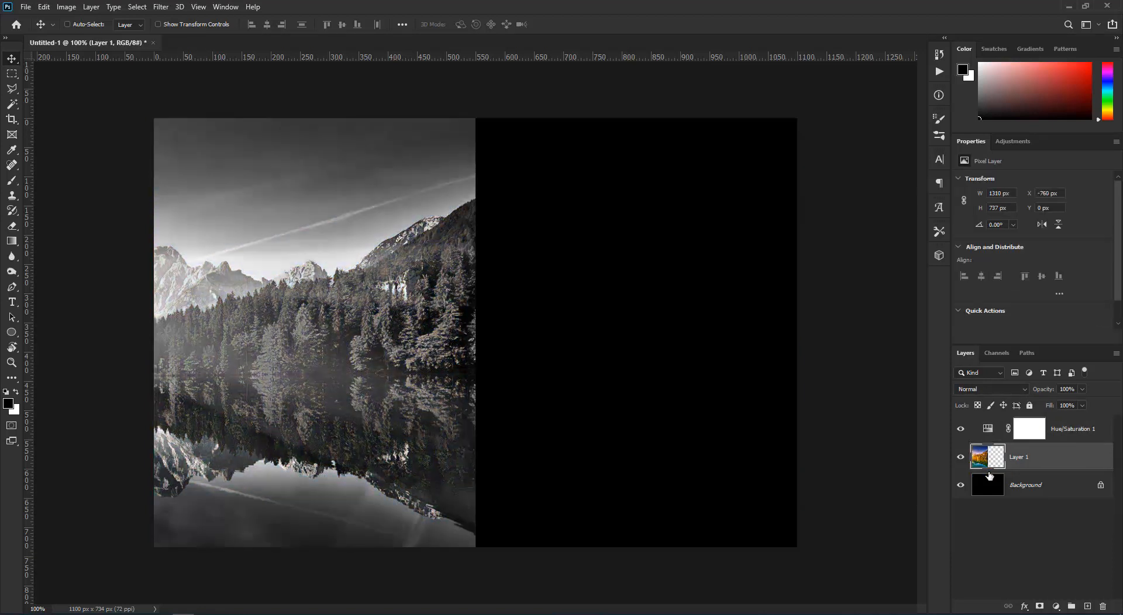
{"action": "key", "text": "Delete"}
{"action": "left_click", "coordinate": [565, 372], "text": "ctrl"}
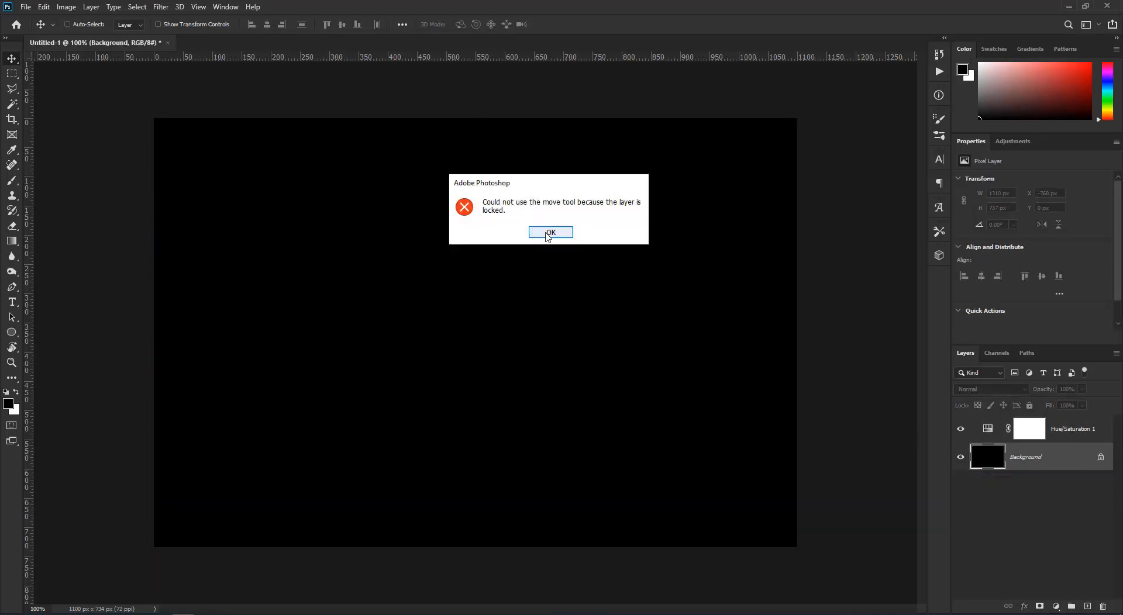
{"action": "left_click", "coordinate": [534, 231]}
{"action": "left_click", "coordinate": [989, 433]}
{"action": "key", "text": "Delete"}
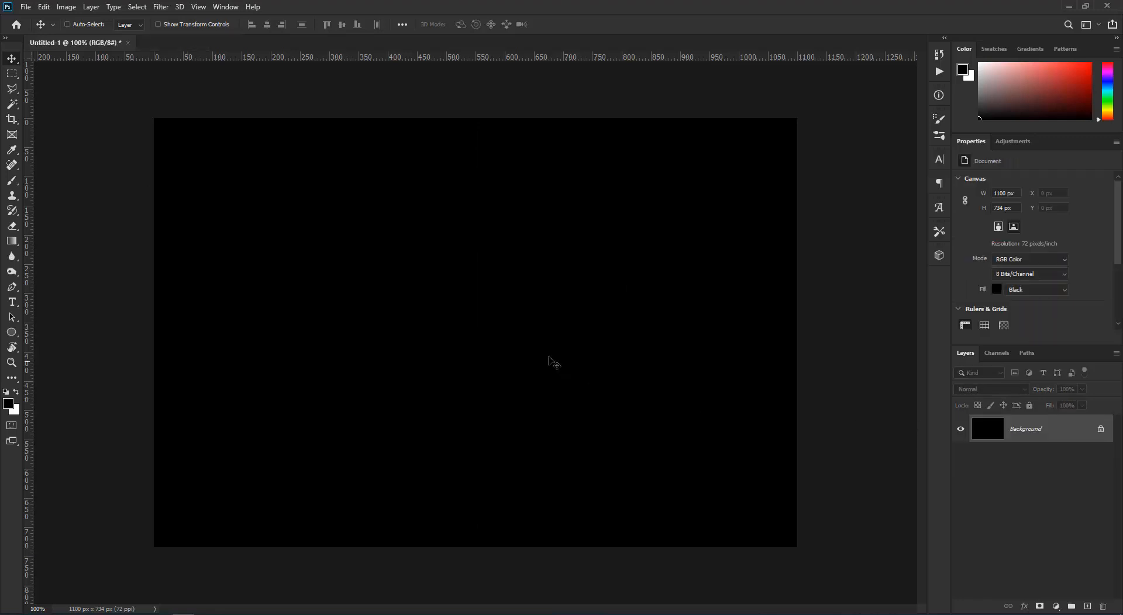
- Paste the marigold photo and scale it down to about 523 × 294 px in the canvas's upper-left corner
{"action": "key", "text": "ctrl+v"}
{"action": "key", "text": "ctrl+t"}
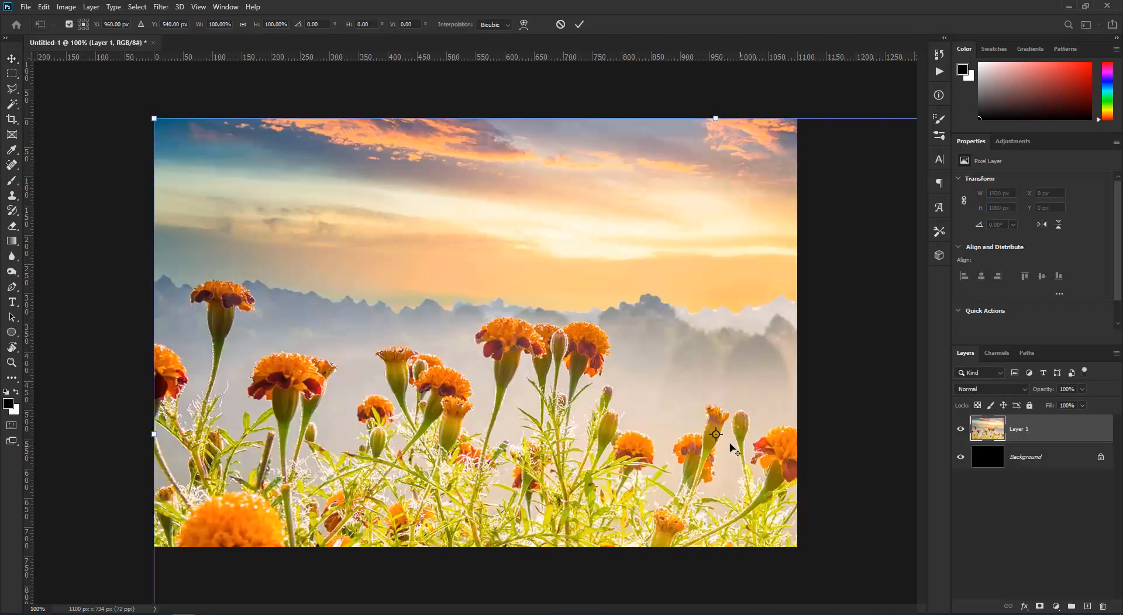
{"action": "key", "text": "ctrl+minus"}
{"action": "key", "text": "ctrl+minus"}
{"action": "key", "text": "ctrl+minus"}
{"action": "left_click_drag", "start_coordinate": [740, 471], "coordinate": [471, 318]}
{"action": "key", "text": "Return"}
{"action": "key", "text": "ctrl+plus"}
{"action": "key", "text": "ctrl+plus"}
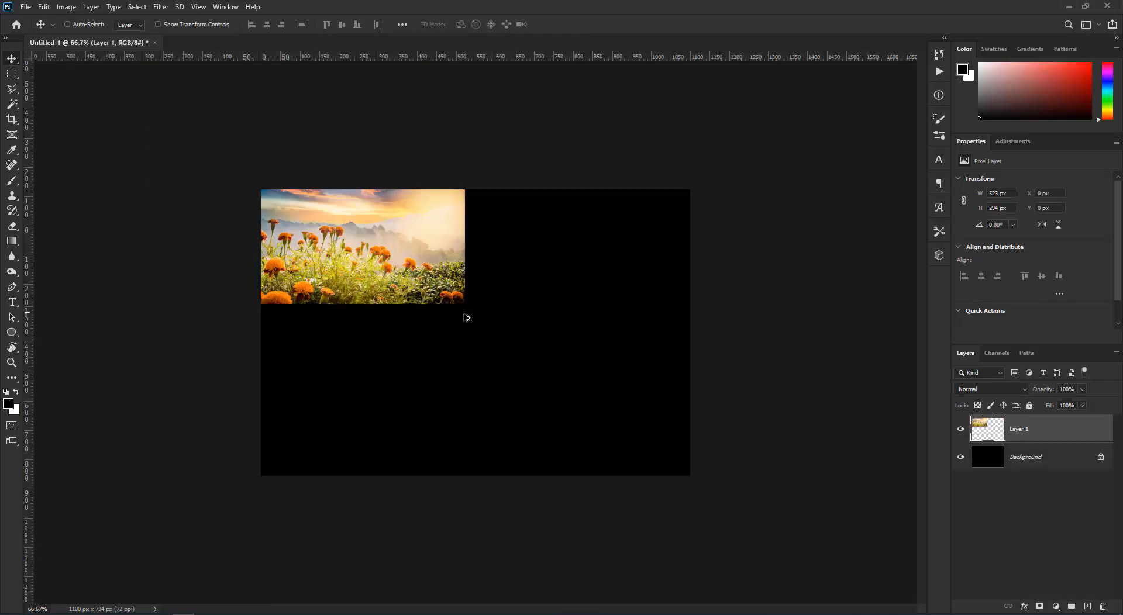
- Duplicate the small marigold photo into a two-by-two grid and centre the four copies on the black canvas
{"action": "left_click_drag", "start_coordinate": [393, 262], "coordinate": [384, 377]}
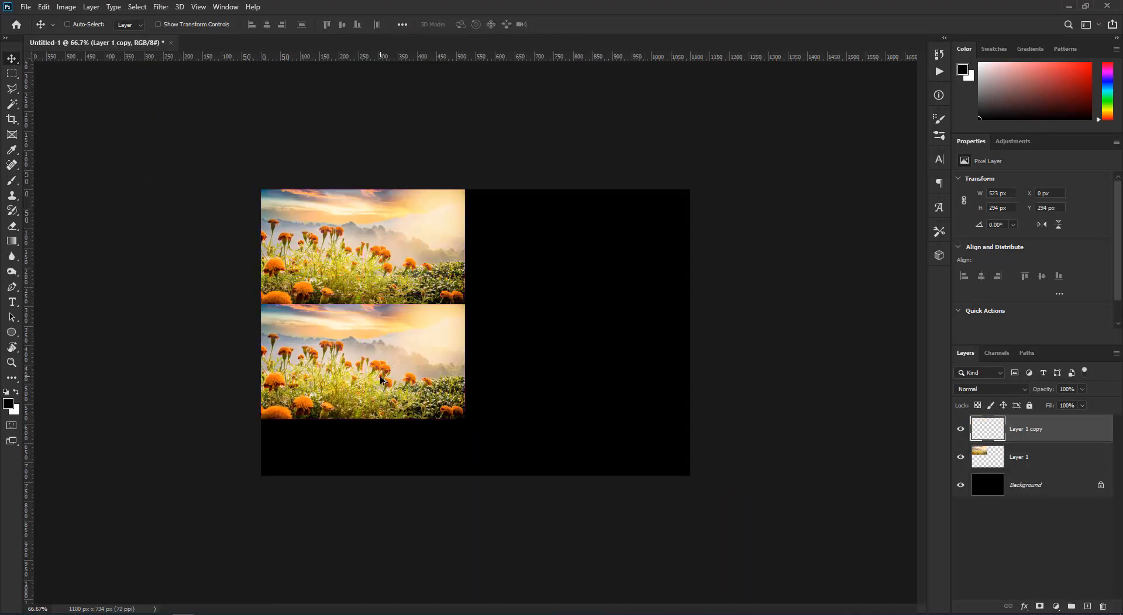
{"action": "left_click_drag", "start_coordinate": [368, 266], "coordinate": [267, 387]}
{"action": "left_click_drag", "start_coordinate": [335, 372], "coordinate": [539, 368]}
{"action": "left_click_drag", "start_coordinate": [644, 153], "coordinate": [345, 388]}
{"action": "left_click_drag", "start_coordinate": [410, 378], "coordinate": [421, 406]}
{"action": "left_click", "coordinate": [974, 435]}
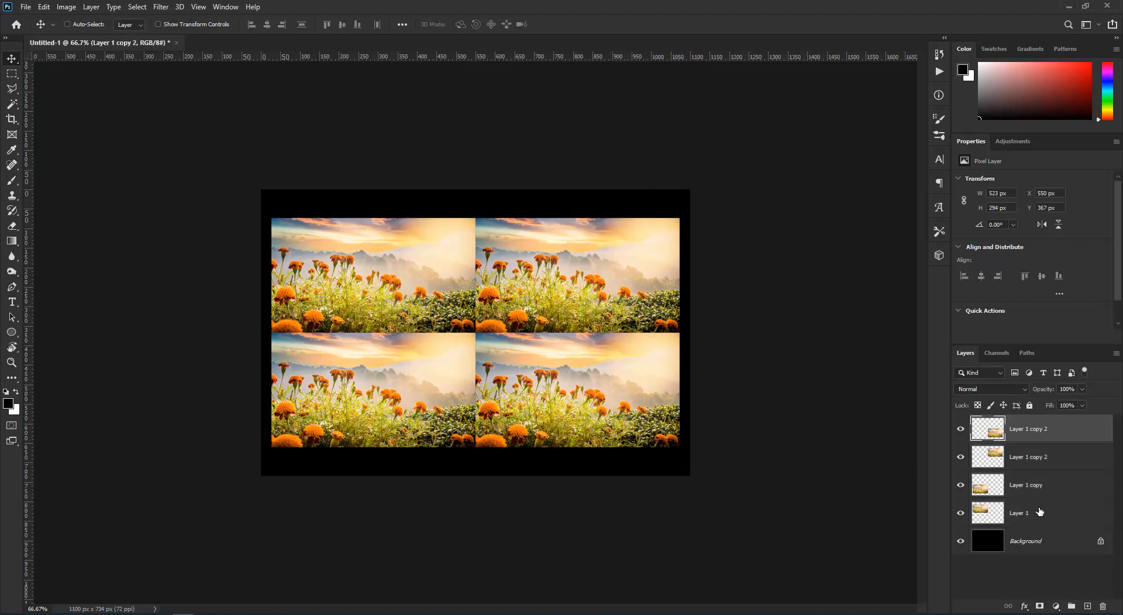
- Add a Color Balance adjustment above all photos with midtones at Cyan-Red +46 and Magenta-Green -36
{"action": "left_click", "coordinate": [1056, 605]}
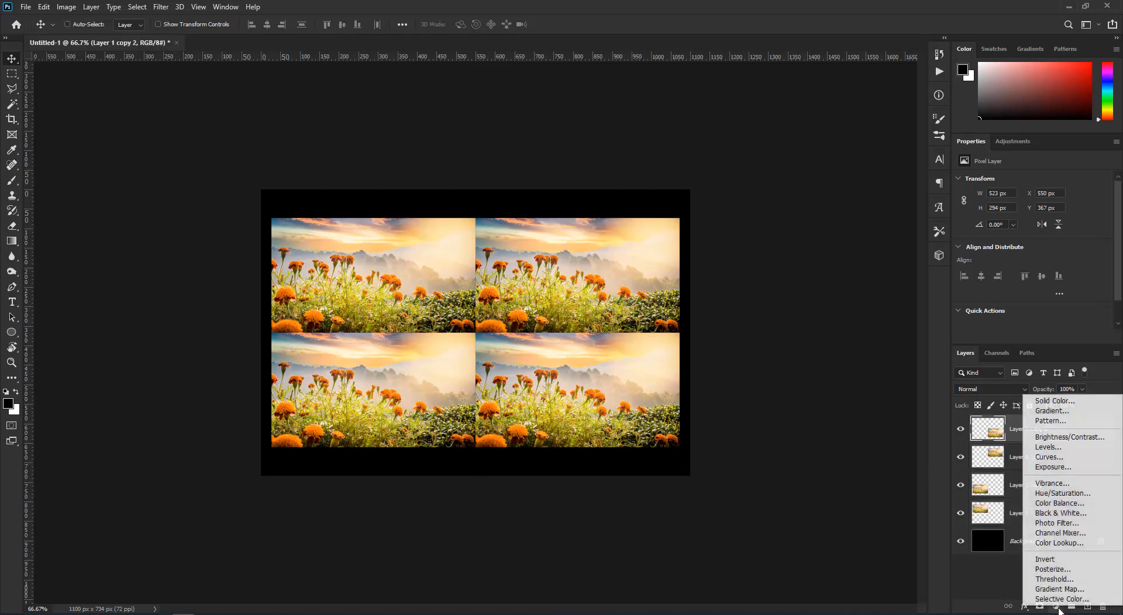
{"action": "left_click", "coordinate": [1059, 503]}
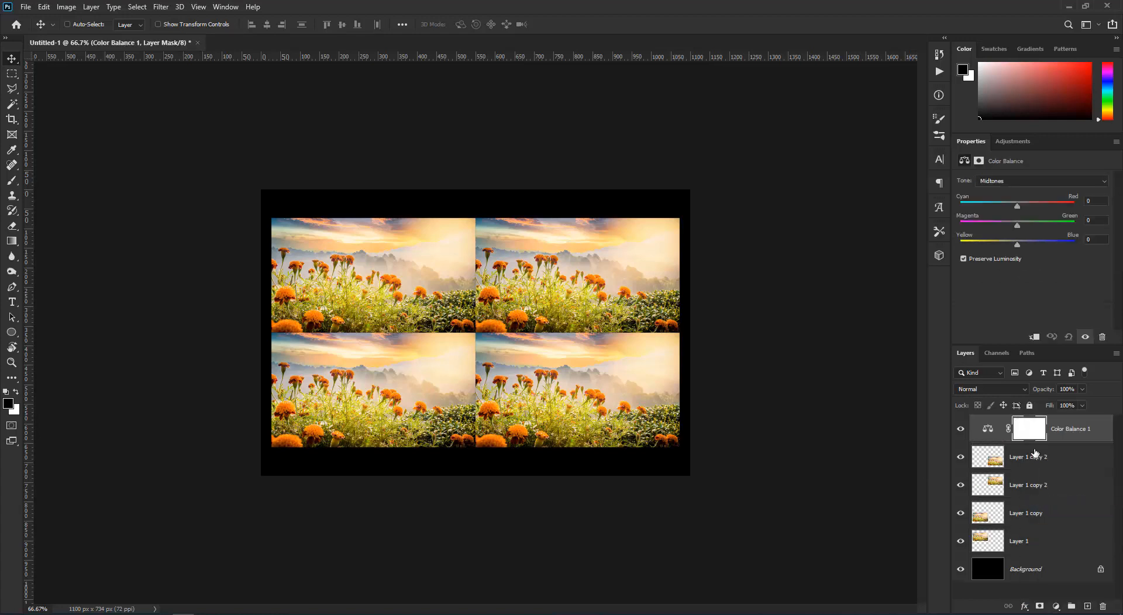
{"action": "left_click_drag", "start_coordinate": [1019, 204], "coordinate": [998, 226]}
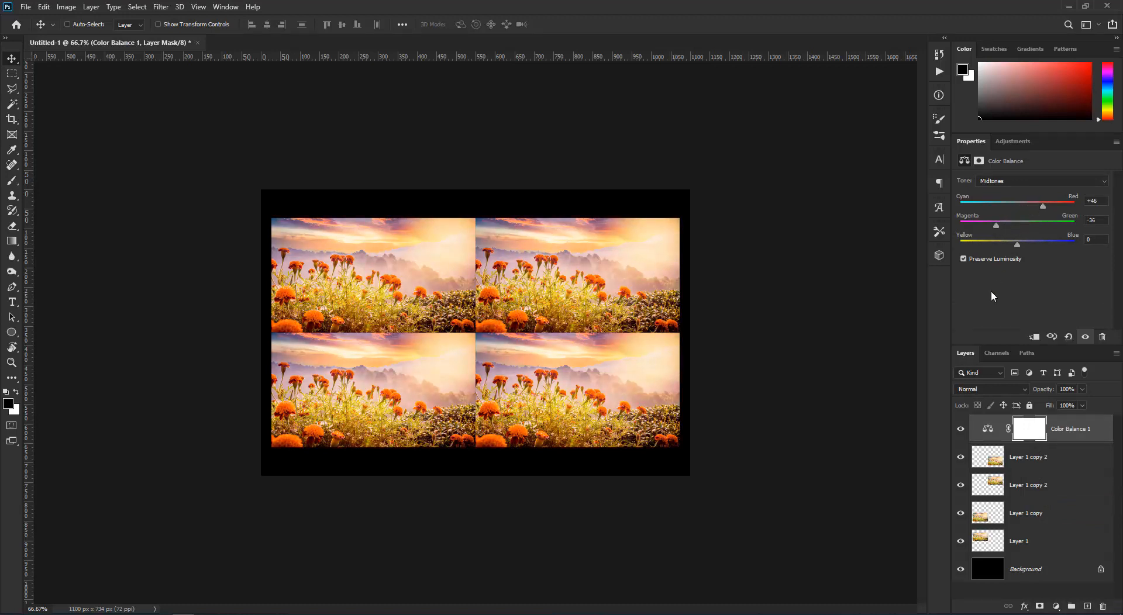
- Set the Color Balance highlights to Cyan-Red +28 and Yellow-Blue -16, toggling the adjustment's visibility to compare the effect
{"action": "left_click", "coordinate": [1001, 184]}
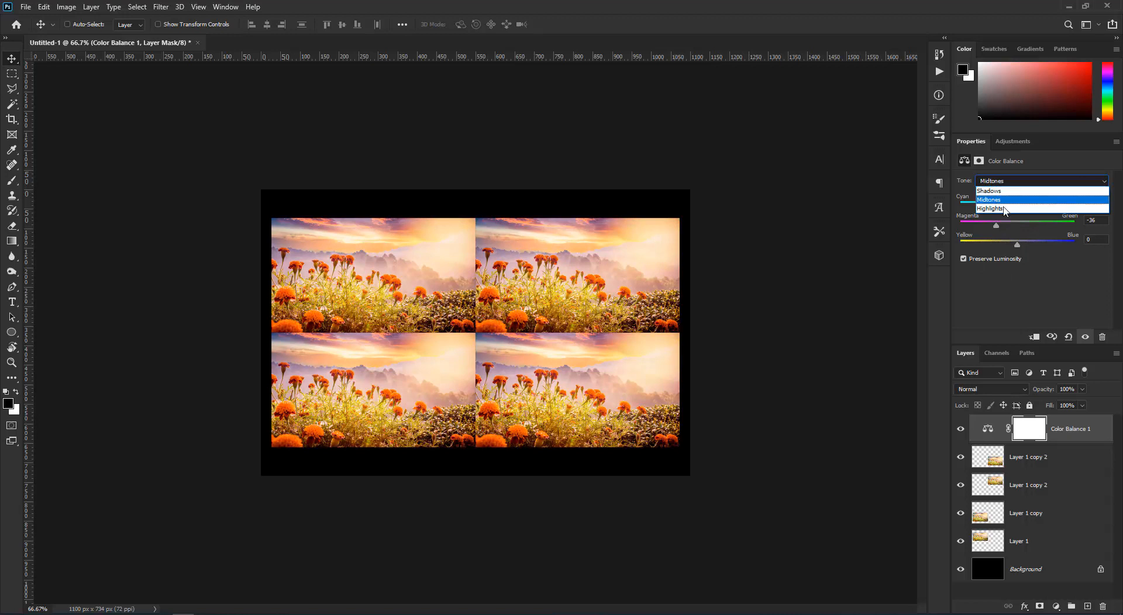
{"action": "left_click", "coordinate": [1023, 210]}
{"action": "left_click_drag", "start_coordinate": [1016, 246], "coordinate": [1010, 247]}
{"action": "left_click_drag", "start_coordinate": [1018, 205], "coordinate": [1033, 205]}
{"action": "left_click", "coordinate": [961, 432]}
{"action": "left_click", "coordinate": [961, 433]}
{"action": "left_click", "coordinate": [961, 432]}
{"action": "left_click", "coordinate": [961, 432]}
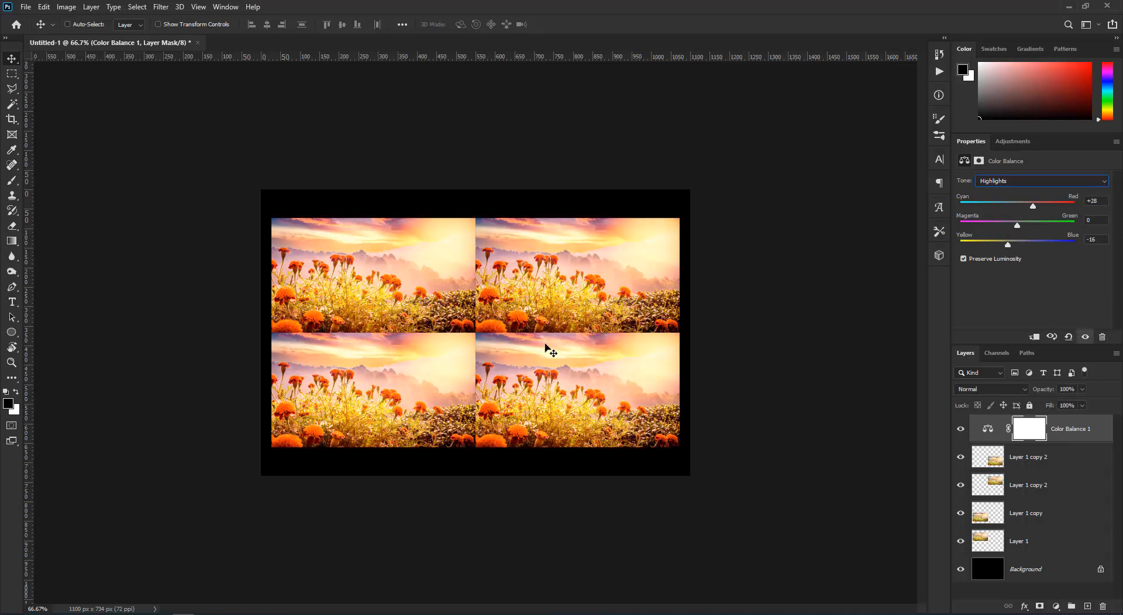
- Clip the Color Balance adjustment to the lower-right photo layer only and toggle its visibility to compare
{"action": "left_click", "coordinate": [995, 443], "text": "alt"}
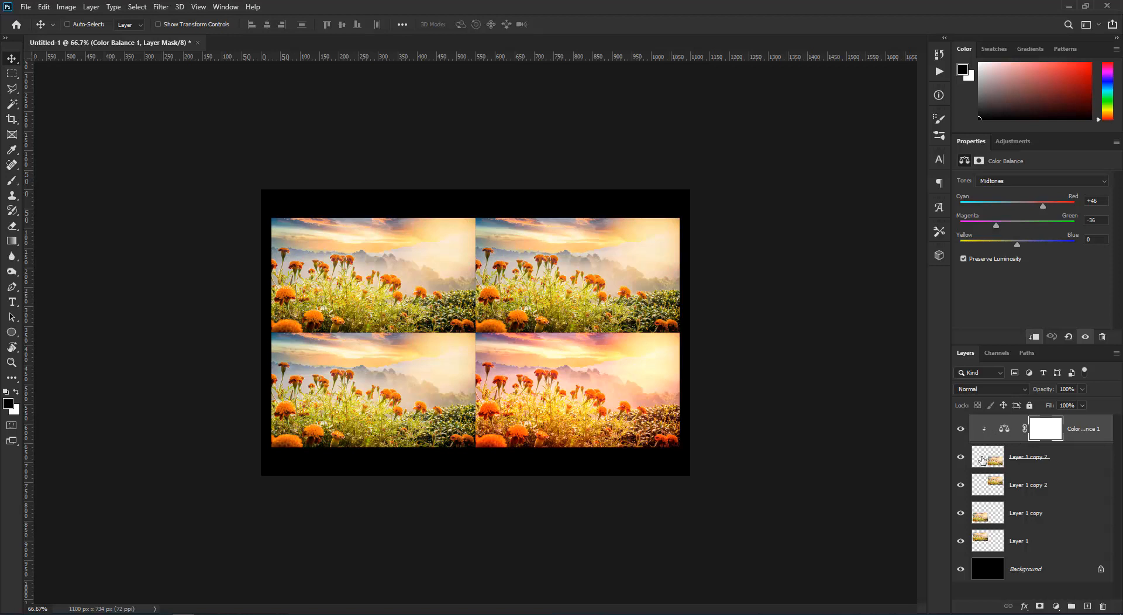
{"action": "left_click", "coordinate": [959, 432]}
{"action": "left_click", "coordinate": [960, 433]}
{"action": "key", "text": "ctrl+plus"}
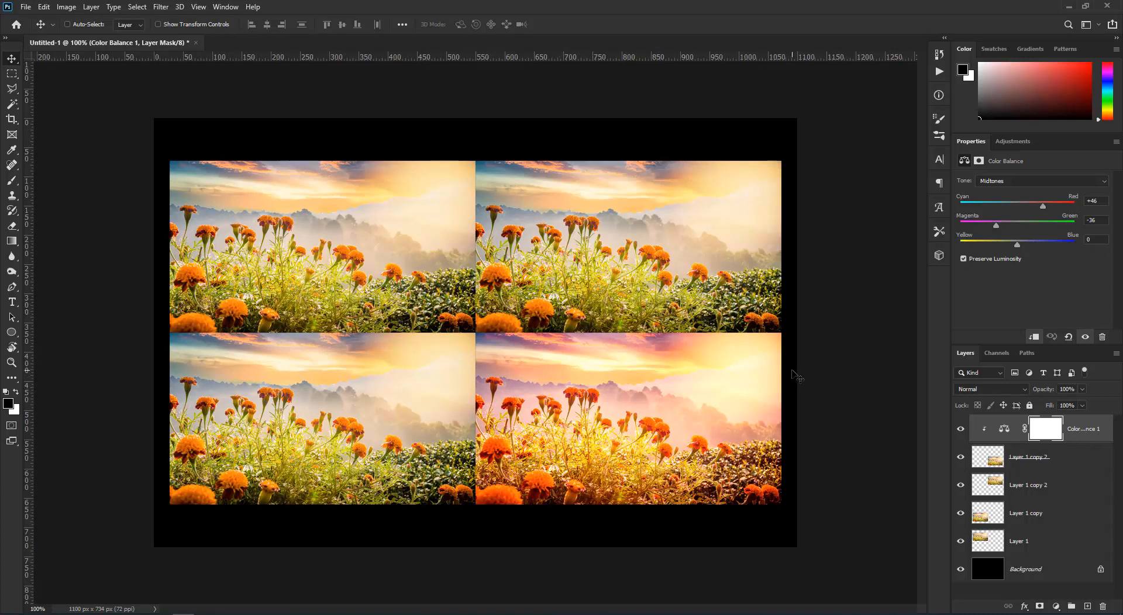
- Toggle the Color Balance adjustment's visibility and group the two right-hand photo layers
{"action": "left_click", "coordinate": [988, 463]}
{"action": "left_click", "coordinate": [988, 486], "text": "shift"}
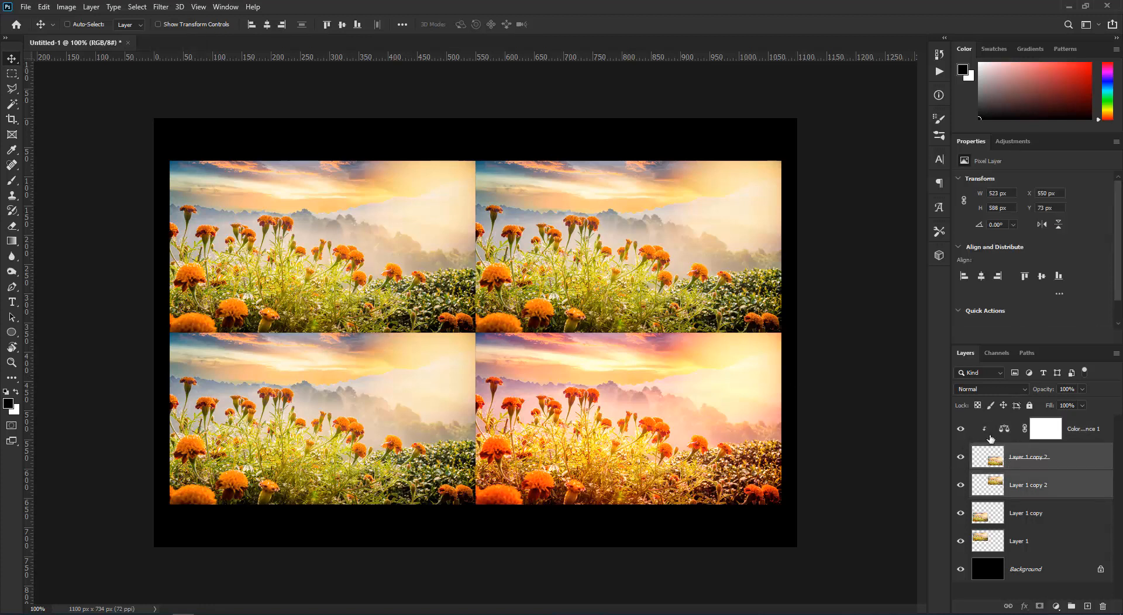
{"action": "left_click", "coordinate": [960, 430]}
{"action": "left_click", "coordinate": [960, 430]}
{"action": "left_click", "coordinate": [960, 430]}
{"action": "left_click", "coordinate": [960, 429]}
{"action": "key", "text": "ctrl+g"}
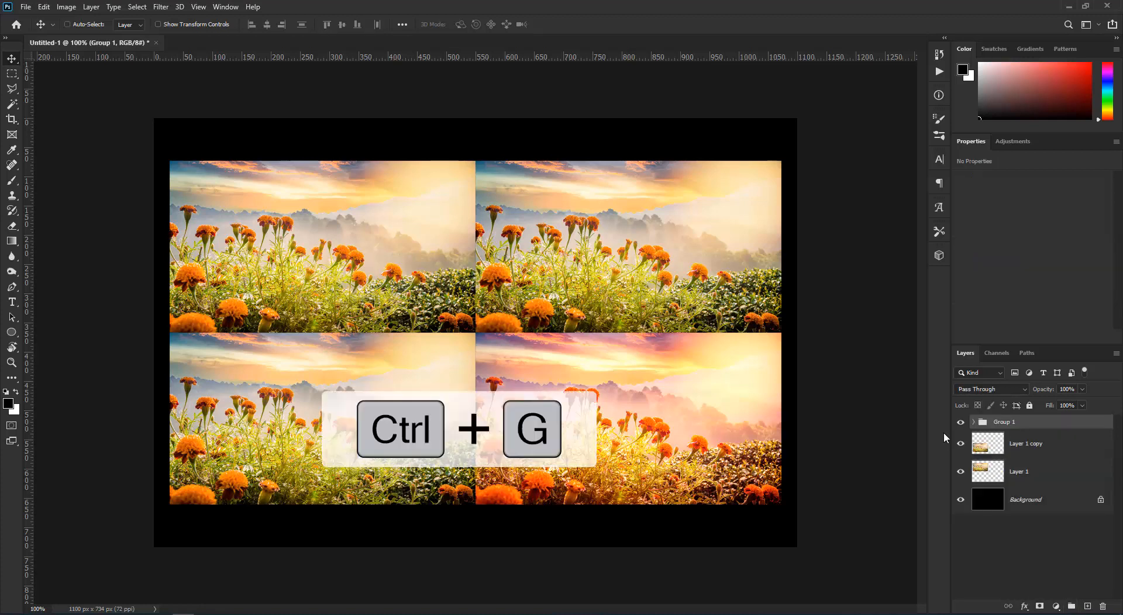
- Expand the group and move the Color Balance adjustment out of it to the top of the layer stack
{"action": "left_click", "coordinate": [973, 422]}
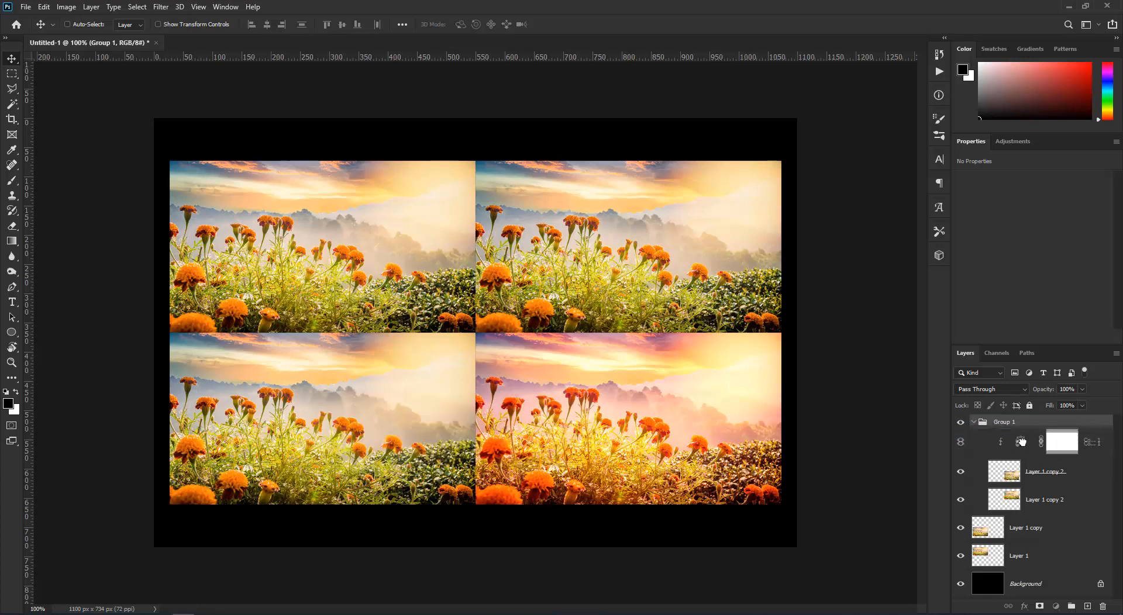
{"action": "left_click", "coordinate": [1021, 445]}
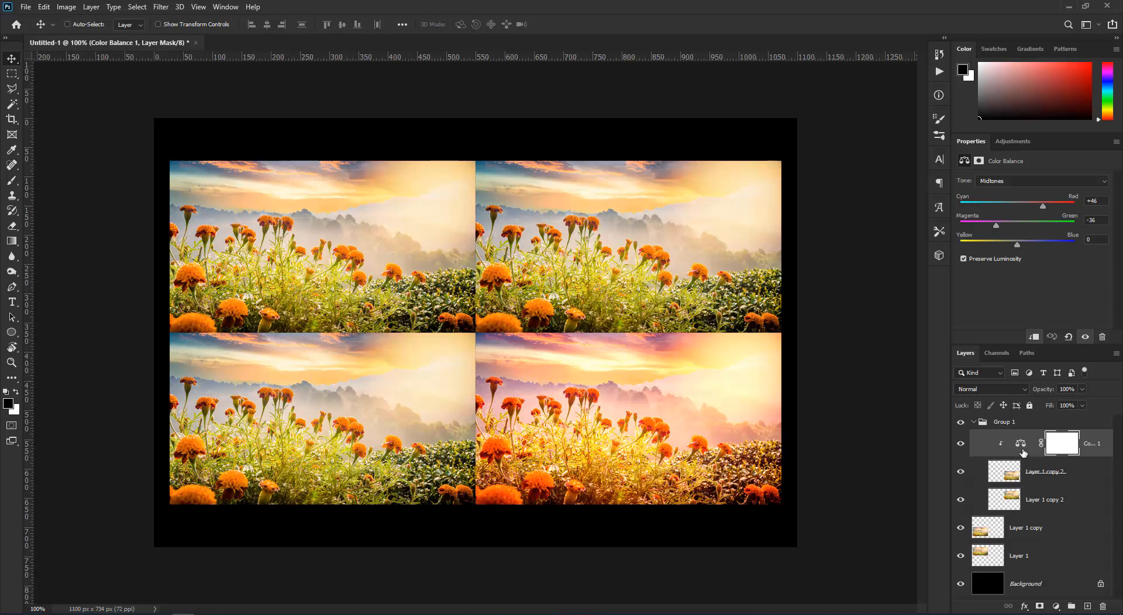
{"action": "left_click_drag", "start_coordinate": [1022, 447], "coordinate": [1022, 416]}
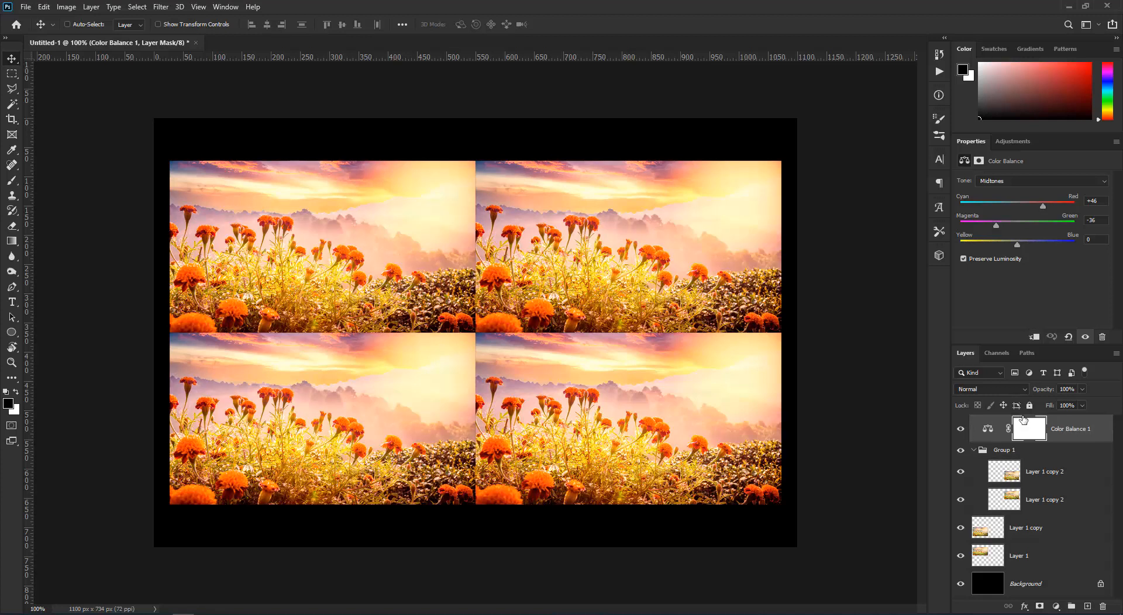
- Clip the Color Balance adjustment to the whole group and toggle its visibility to compare the effect
{"action": "left_click", "coordinate": [980, 455]}
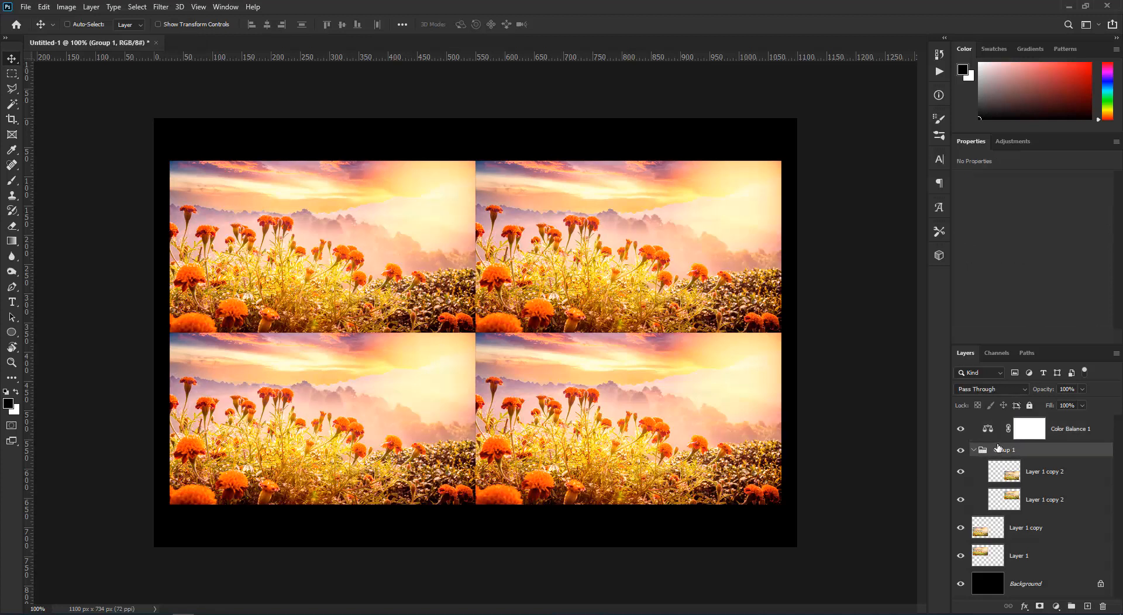
{"action": "left_click", "coordinate": [999, 438], "text": "alt"}
{"action": "left_click", "coordinate": [961, 430]}
{"action": "left_click", "coordinate": [961, 430]}
{"action": "left_click", "coordinate": [960, 430]}
{"action": "left_click", "coordinate": [961, 431]}
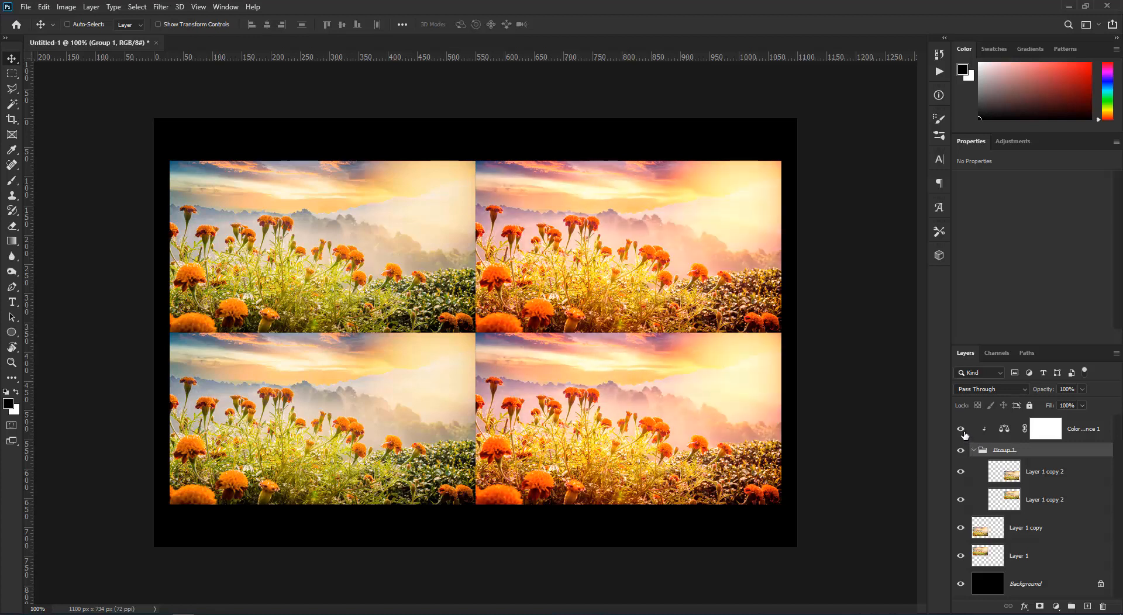
- Move the lower-left photo layer into the top of the group, toggling the adjustment and the group to compare
{"action": "left_click", "coordinate": [988, 527]}
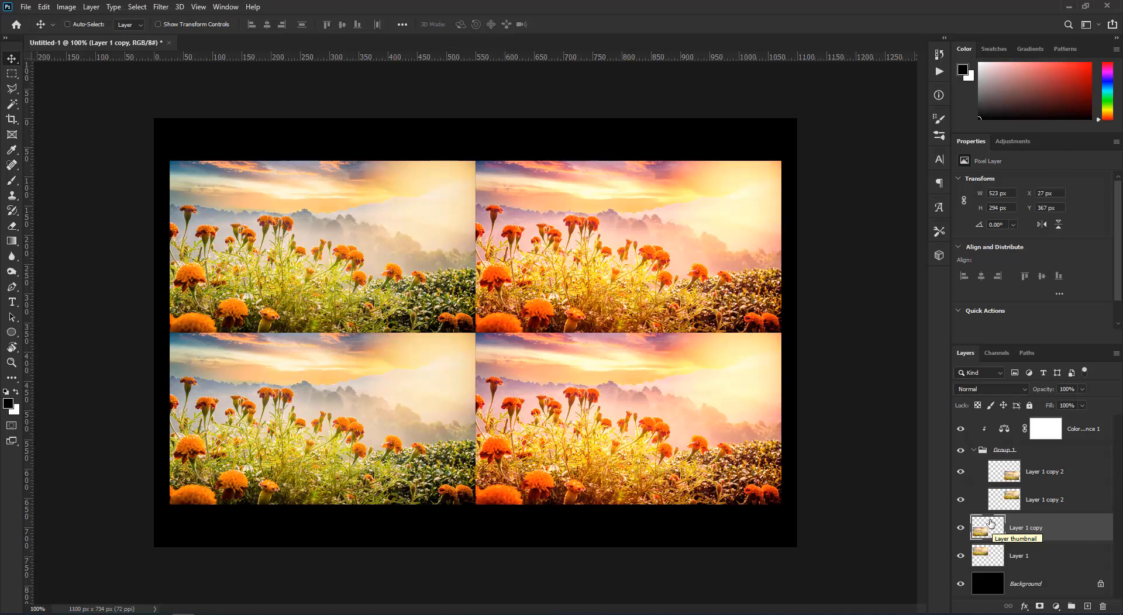
{"action": "left_click_drag", "start_coordinate": [989, 523], "coordinate": [1011, 468]}
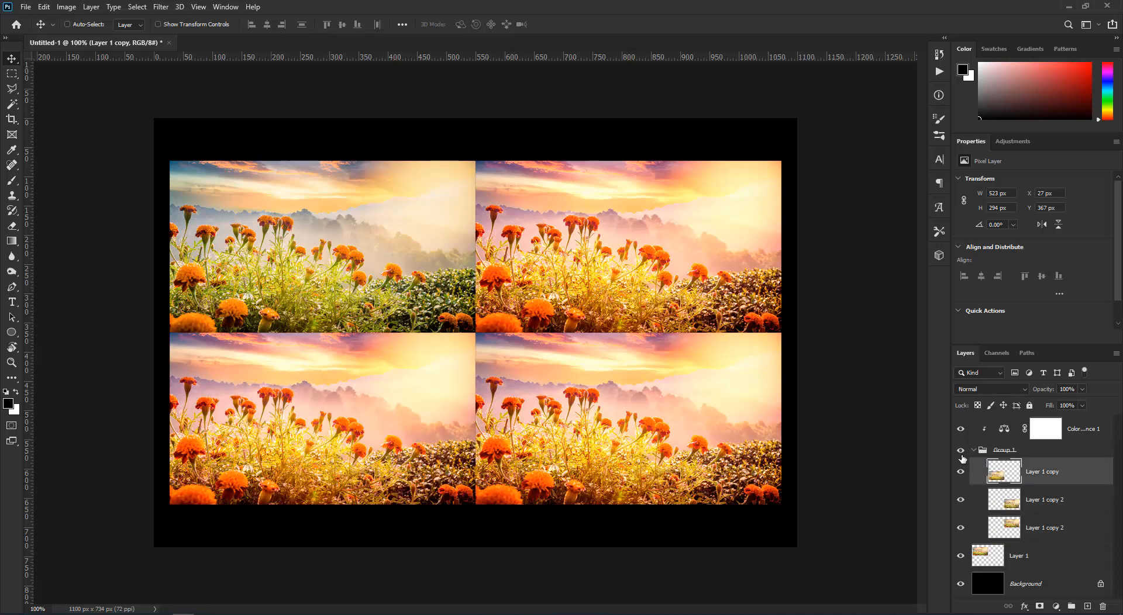
{"action": "left_click", "coordinate": [960, 429]}
{"action": "left_click", "coordinate": [960, 428]}
{"action": "left_click", "coordinate": [960, 450]}
{"action": "left_click", "coordinate": [961, 450]}
{"action": "left_click", "coordinate": [960, 429]}
{"action": "left_click", "coordinate": [961, 430]}
- Select the ungrouped upper-left photo layer and toggle its visibility to identify it
{"action": "left_click", "coordinate": [975, 556]}
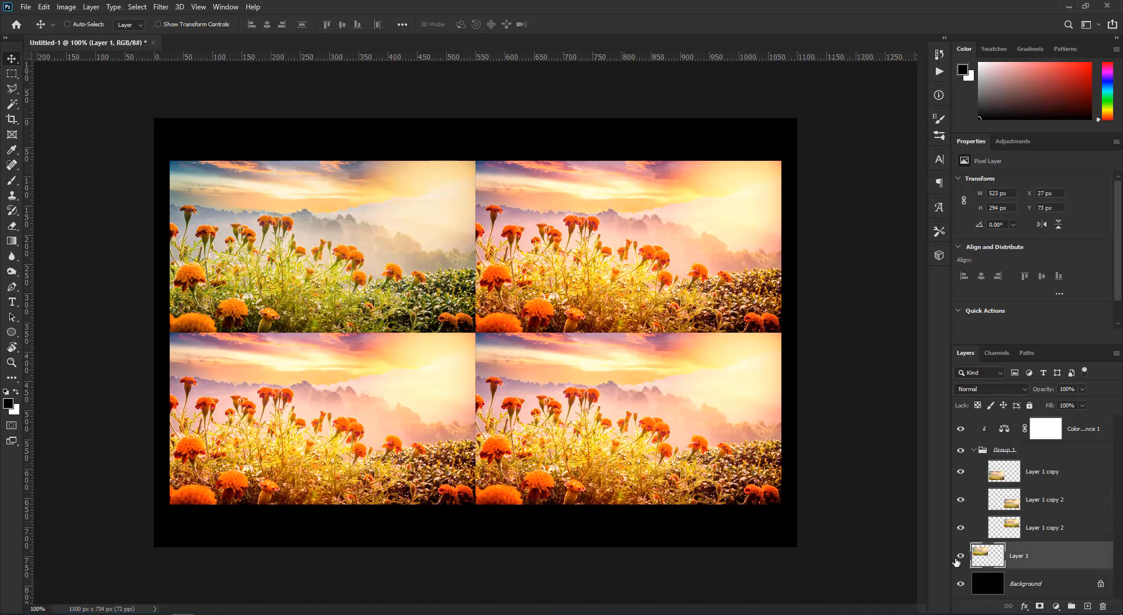
{"action": "left_click", "coordinate": [957, 558]}
{"action": "left_click", "coordinate": [957, 558]}
- Add a Brightness/Contrast adjustment layer above the Color Balance adjustment and raise its brightness to 96
{"action": "left_click", "coordinate": [1005, 431]}
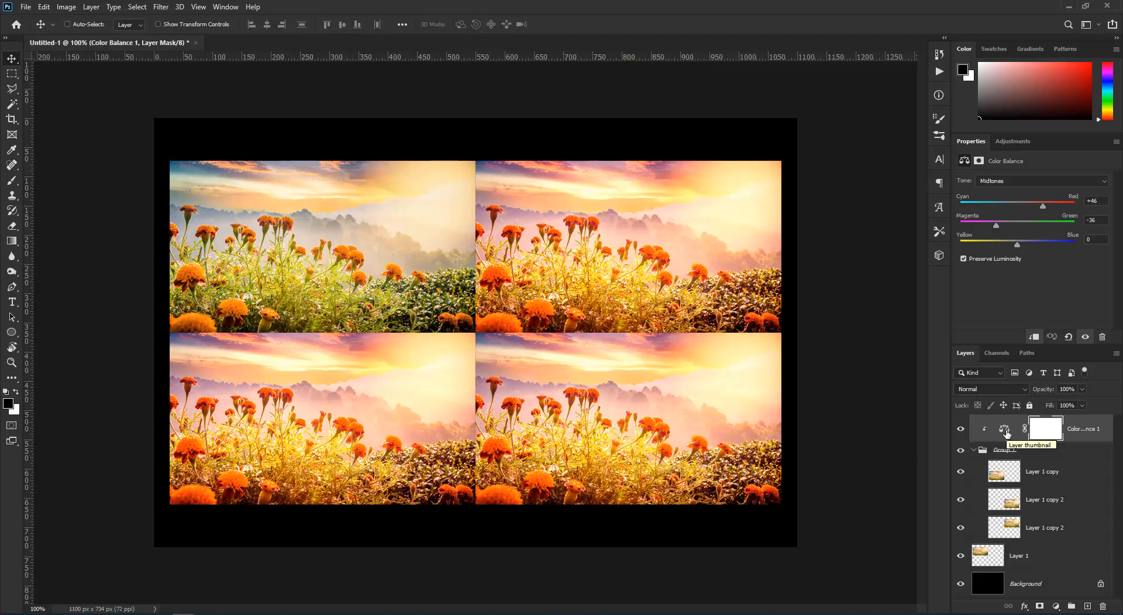
{"action": "left_click", "coordinate": [1055, 607]}
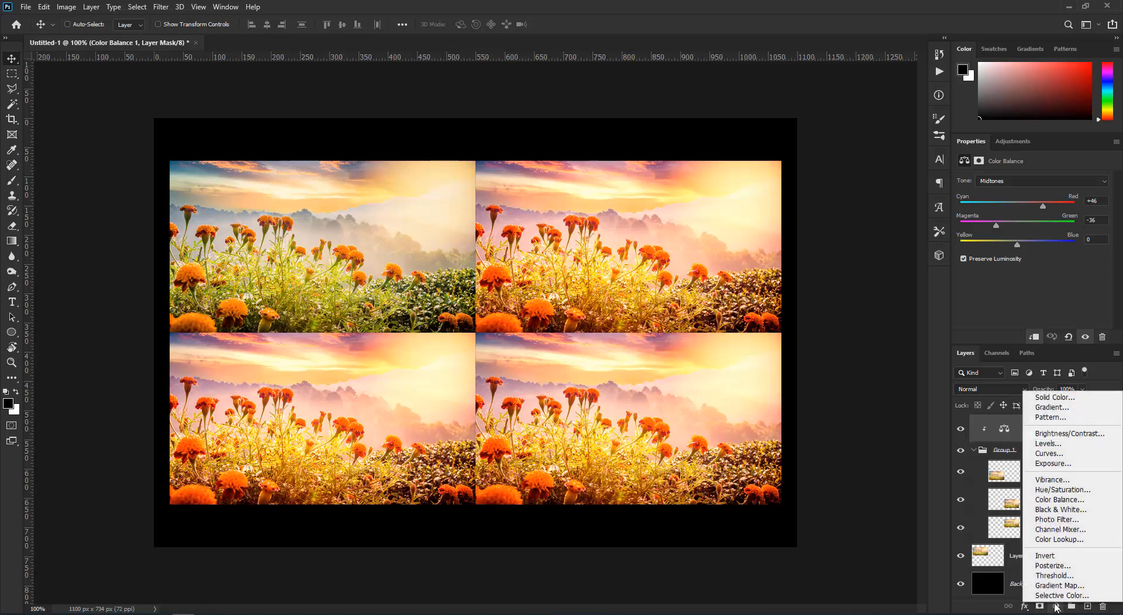
{"action": "left_click", "coordinate": [1055, 436]}
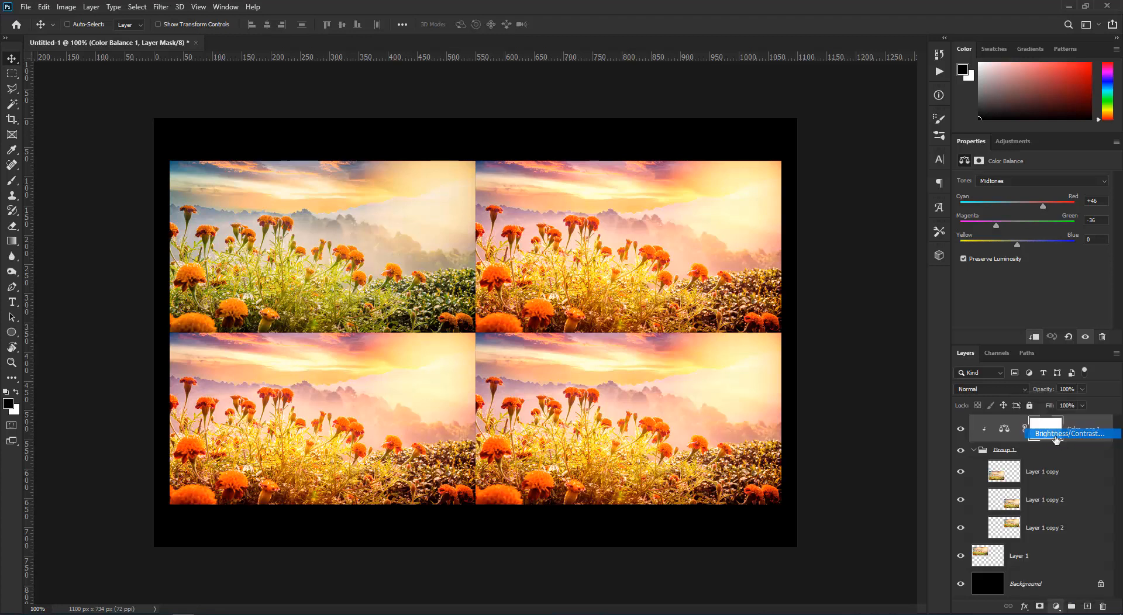
{"action": "left_click_drag", "start_coordinate": [1041, 212], "coordinate": [1073, 212]}
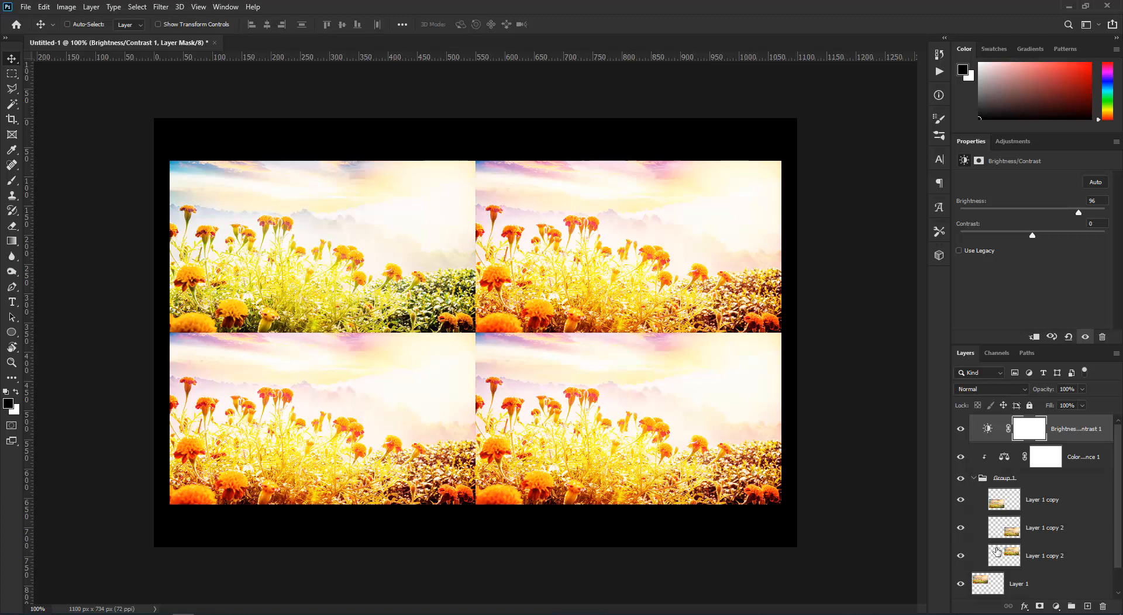
- Clip the Brightness/Contrast adjustment to the same group and toggle its visibility to compare the effect
{"action": "left_click", "coordinate": [998, 439], "text": "alt"}
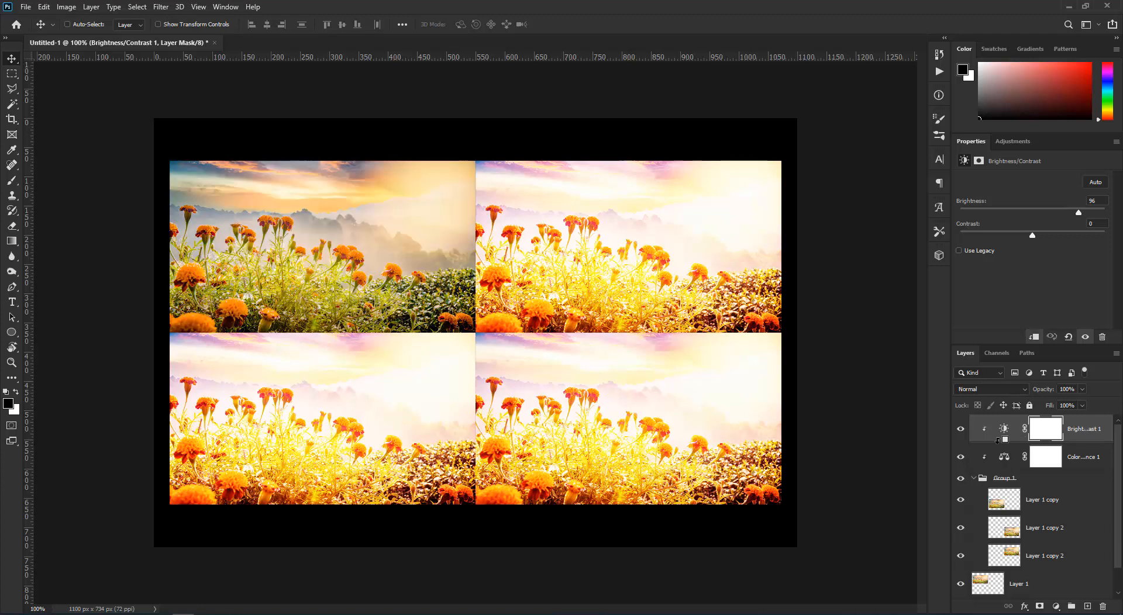
{"action": "left_click", "coordinate": [960, 431]}
{"action": "left_click", "coordinate": [961, 431]}
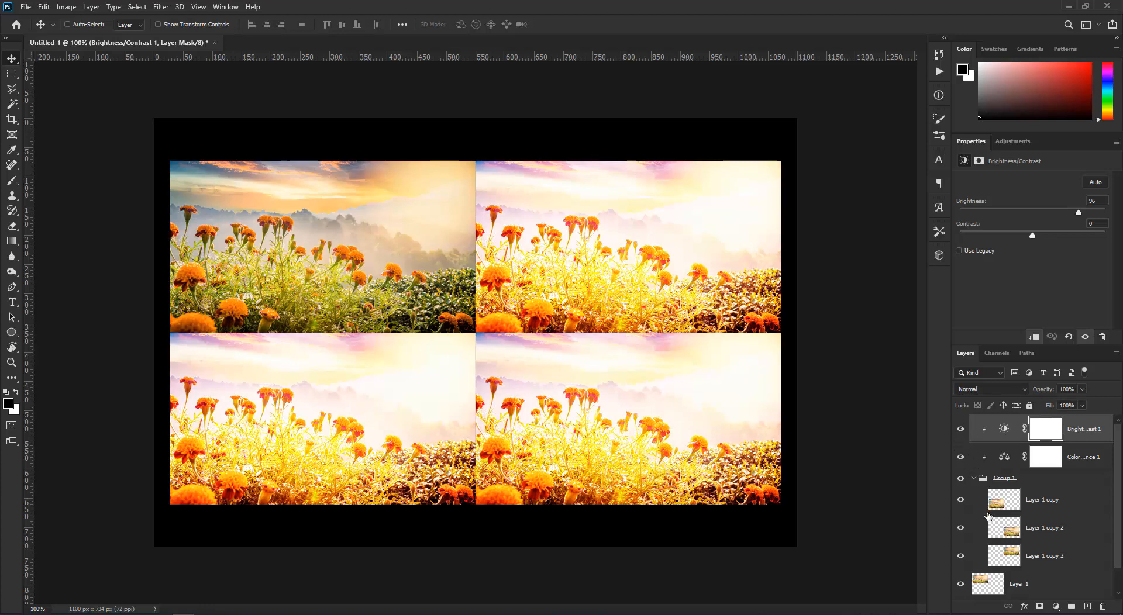